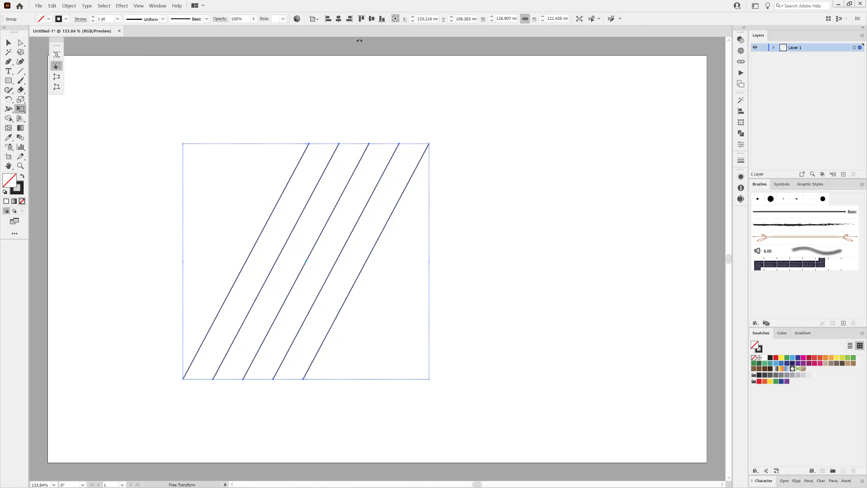
Center the slanted line group horizontally on the artboard and draw two long horizontal guidelines across its lower and upper parts
{"action": "left_click", "coordinate": [338, 18]}
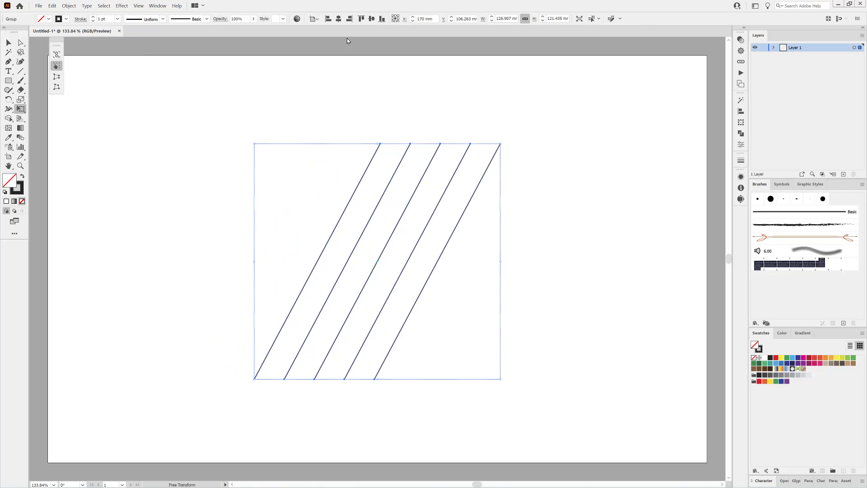
{"action": "left_click", "coordinate": [20, 71]}
{"action": "left_click_drag", "start_coordinate": [223, 320], "coordinate": [560, 337]}
{"action": "left_click_drag", "start_coordinate": [185, 165], "coordinate": [596, 165]}
Change the stroke of all slanted and horizontal guidelines on Layer 1 to light gray
{"action": "left_click", "coordinate": [853, 47]}
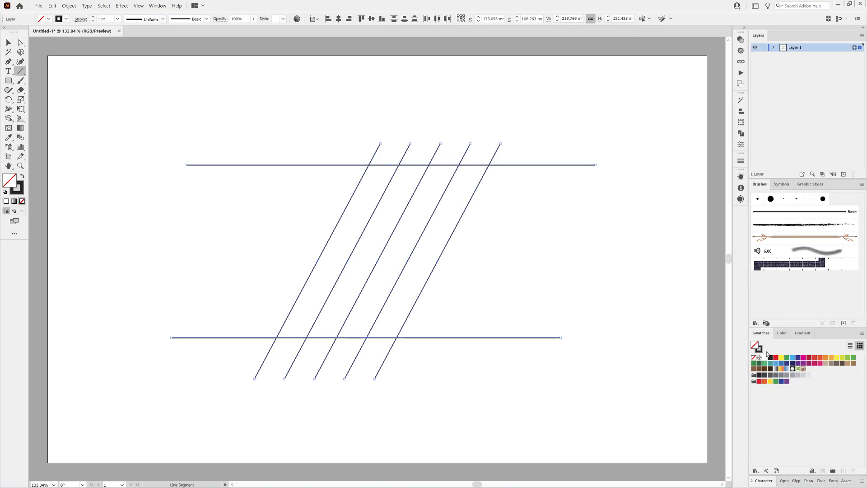
{"action": "left_click", "coordinate": [760, 351]}
{"action": "left_click", "coordinate": [804, 375]}
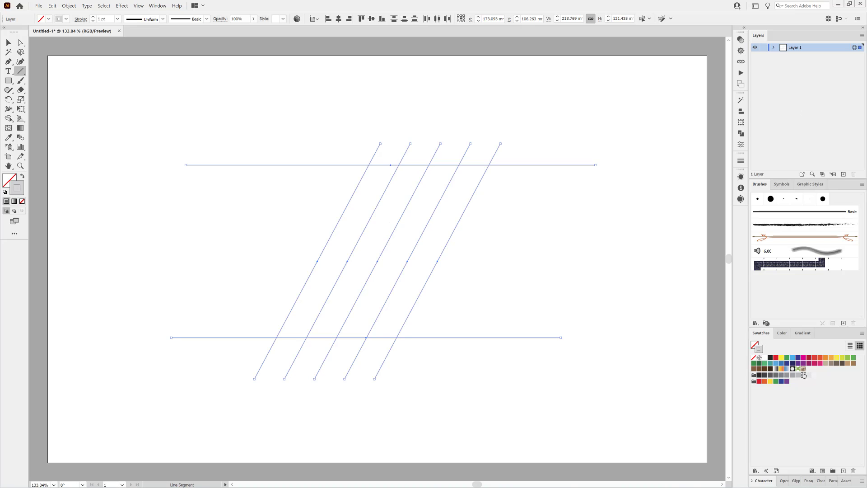
Lock the guideline layer and add a new layer above it
{"action": "left_click", "coordinate": [764, 48]}
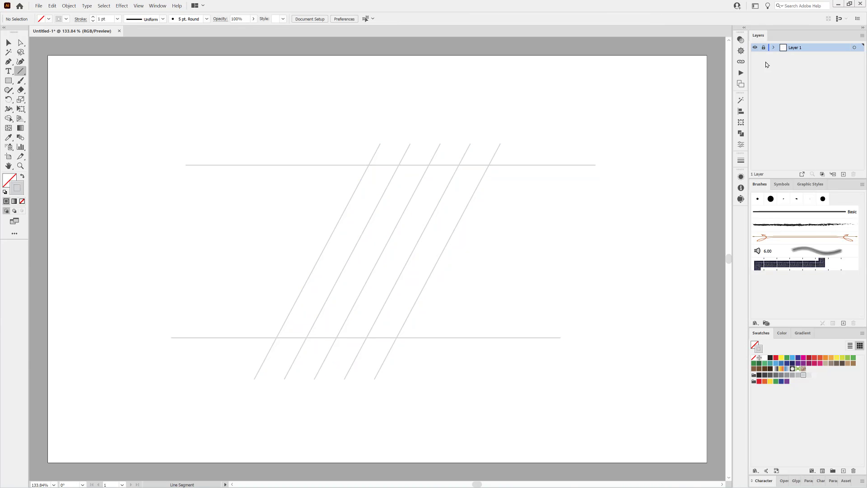
{"action": "left_click", "coordinate": [844, 175]}
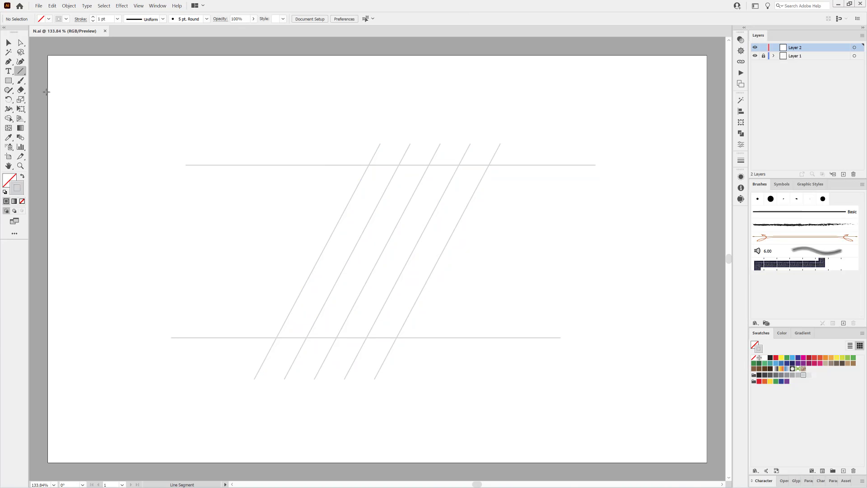
Set up the Pencil tool with a black 000000 stroke and fairly smooth fidelity, keeping new paths selected and editable
{"action": "left_click_drag", "start_coordinate": [8, 90], "coordinate": [50, 99]}
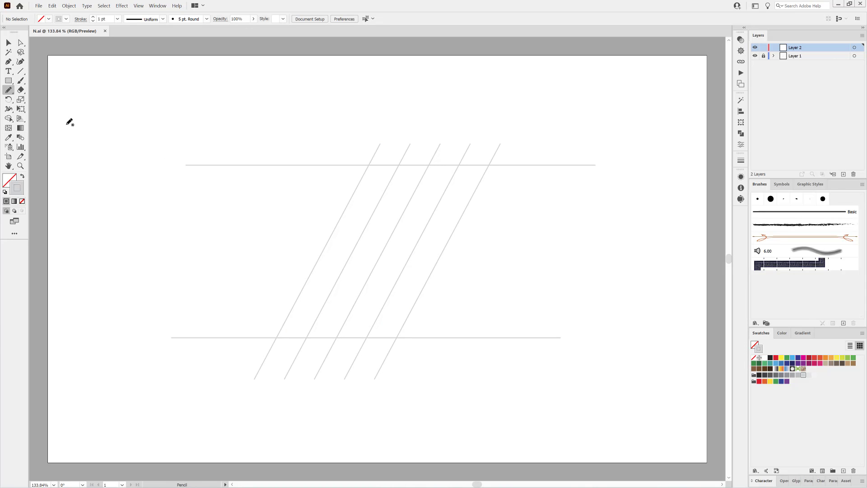
{"action": "left_click", "coordinate": [781, 336]}
{"action": "left_click", "coordinate": [759, 391]}
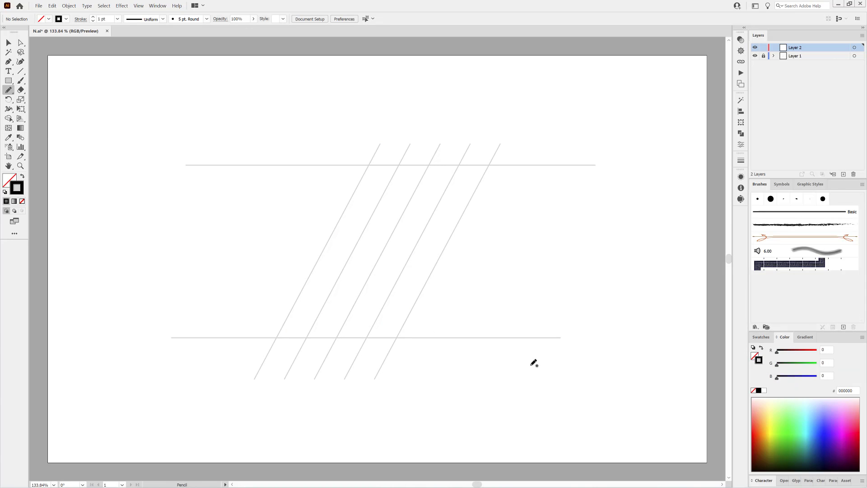
{"action": "double_click", "coordinate": [9, 91]}
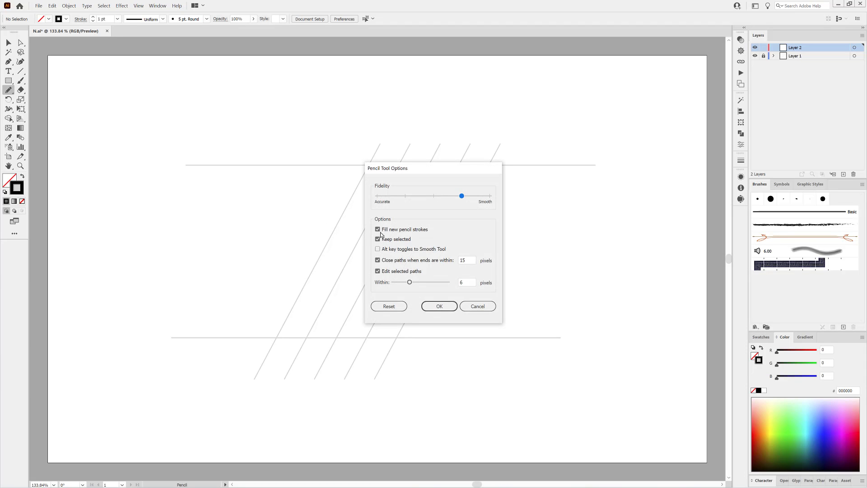
{"action": "left_click", "coordinate": [439, 306]}
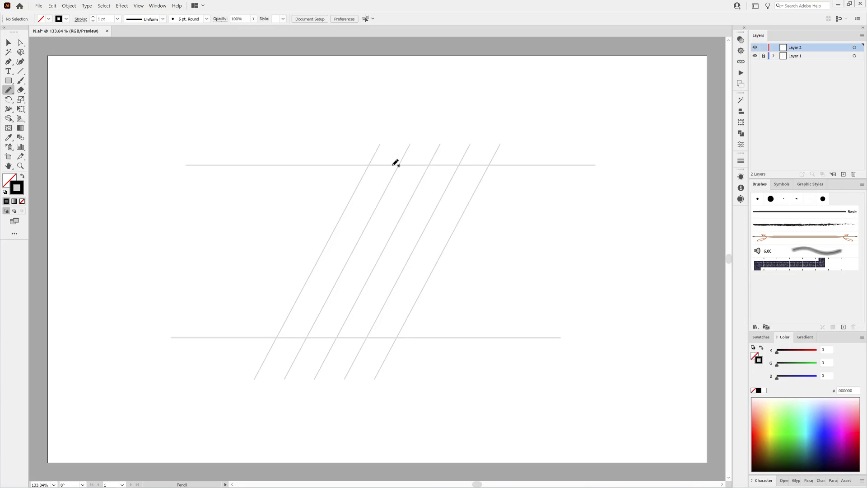
Draw two freehand versions of the N's first stroke side by side, each descending from the upper guideline into a double loop
{"action": "mouse_move", "coordinate": [392, 167]}
{"action": "left_mouse_down"}
{"action": "mouse_move", "coordinate": [293, 322]}
{"action": "mouse_move", "coordinate": [244, 337]}
{"action": "mouse_move", "coordinate": [215, 321]}
{"action": "mouse_move", "coordinate": [207, 299]}
{"action": "mouse_move", "coordinate": [216, 248]}
{"action": "mouse_move", "coordinate": [247, 208]}
{"action": "mouse_move", "coordinate": [265, 204]}
{"action": "mouse_move", "coordinate": [280, 232]}
{"action": "mouse_move", "coordinate": [267, 284]}
{"action": "mouse_move", "coordinate": [211, 321]}
{"action": "mouse_move", "coordinate": [179, 321]}
{"action": "mouse_move", "coordinate": [164, 305]}
{"action": "mouse_move", "coordinate": [174, 278]}
{"action": "mouse_move", "coordinate": [202, 256]}
{"action": "mouse_move", "coordinate": [251, 254]}
{"action": "left_mouse_up"}
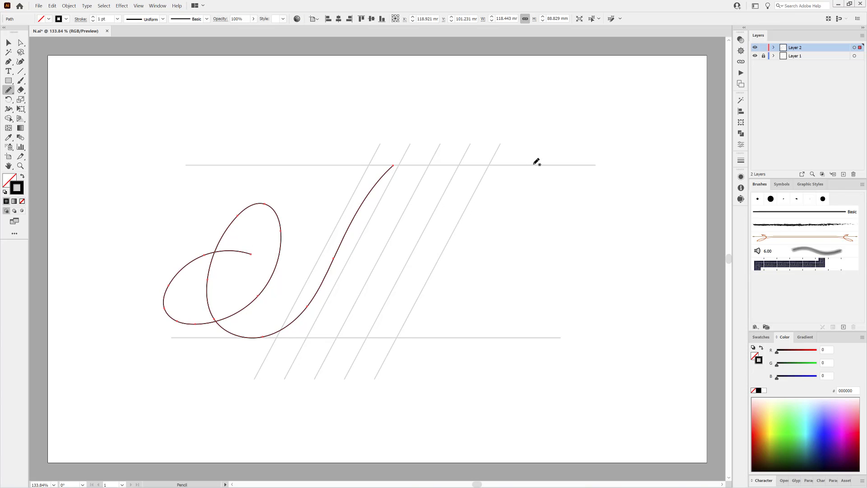
{"action": "mouse_move", "coordinate": [536, 164]}
{"action": "left_mouse_down"}
{"action": "mouse_move", "coordinate": [437, 322]}
{"action": "mouse_move", "coordinate": [383, 338]}
{"action": "mouse_move", "coordinate": [369, 327]}
{"action": "mouse_move", "coordinate": [363, 300]}
{"action": "mouse_move", "coordinate": [384, 239]}
{"action": "mouse_move", "coordinate": [421, 213]}
{"action": "mouse_move", "coordinate": [439, 217]}
{"action": "mouse_move", "coordinate": [447, 237]}
{"action": "mouse_move", "coordinate": [429, 289]}
{"action": "mouse_move", "coordinate": [397, 320]}
{"action": "mouse_move", "coordinate": [338, 326]}
{"action": "mouse_move", "coordinate": [330, 310]}
{"action": "mouse_move", "coordinate": [335, 289]}
{"action": "mouse_move", "coordinate": [355, 265]}
{"action": "mouse_move", "coordinate": [414, 250]}
{"action": "left_mouse_up"}
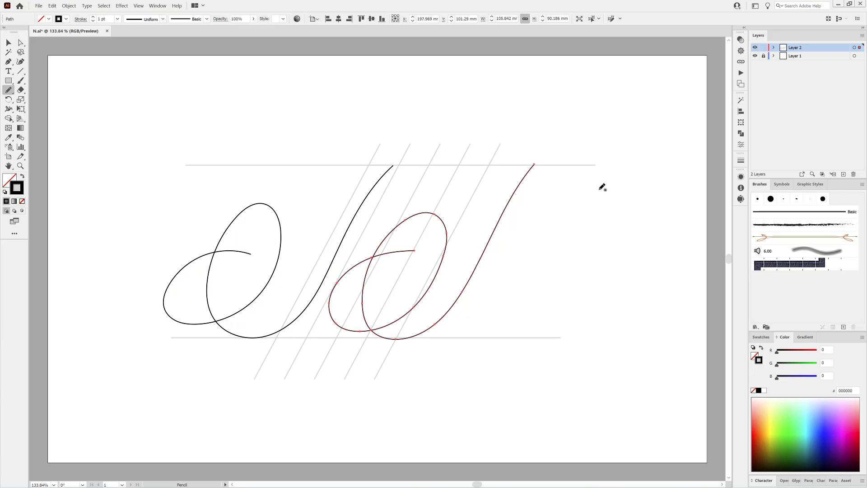
Cut the first version of the looped stroke and move the second version left into its place
{"action": "left_click", "coordinate": [8, 42]}
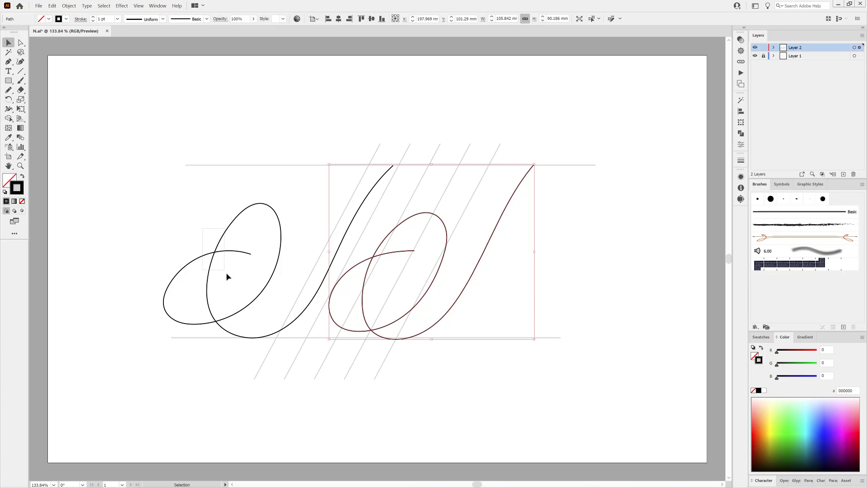
{"action": "left_click", "coordinate": [219, 287]}
{"action": "left_click", "coordinate": [52, 6]}
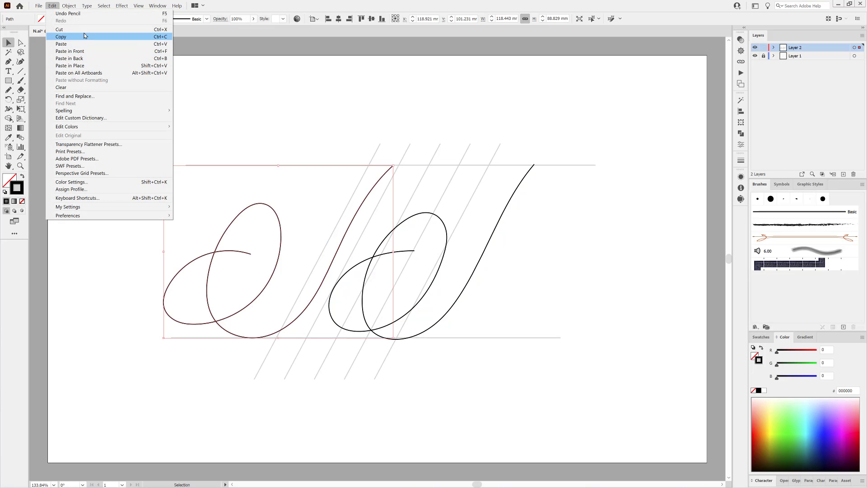
{"action": "left_click", "coordinate": [68, 33]}
{"action": "left_click_drag", "start_coordinate": [495, 231], "coordinate": [342, 234]}
Extend the looped path with the Pencil tool from its upper end, drawing a gently curved downstroke to the lower guideline
{"action": "left_click", "coordinate": [9, 90]}
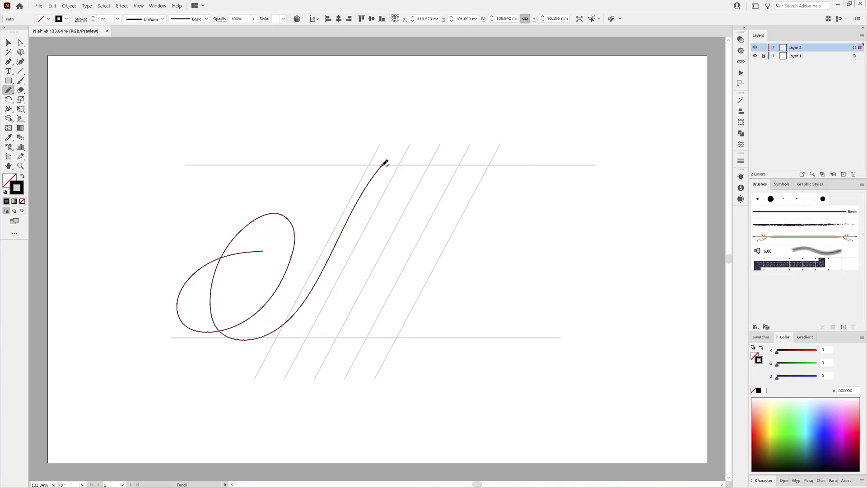
{"action": "mouse_move", "coordinate": [379, 177]}
{"action": "left_mouse_down"}
{"action": "mouse_move", "coordinate": [389, 283]}
{"action": "mouse_move", "coordinate": [374, 337]}
{"action": "left_mouse_up"}
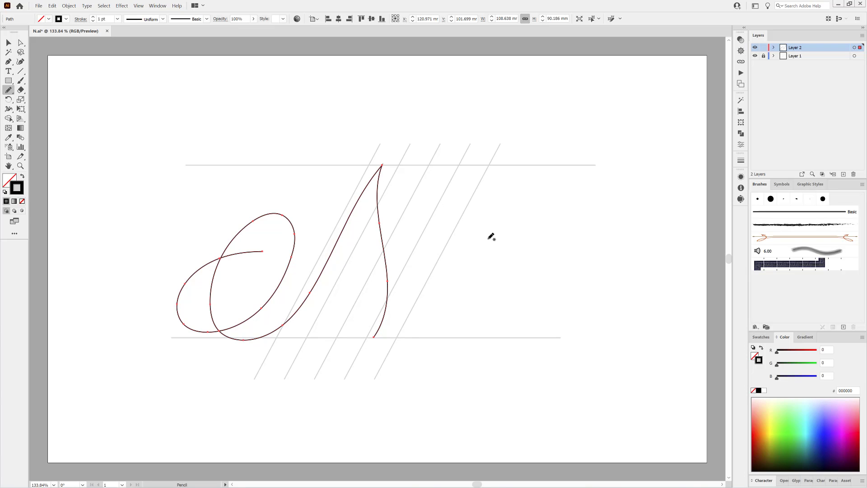
{"action": "key", "text": "ctrl+z"}
{"action": "left_click_drag", "start_coordinate": [380, 172], "coordinate": [377, 290]}
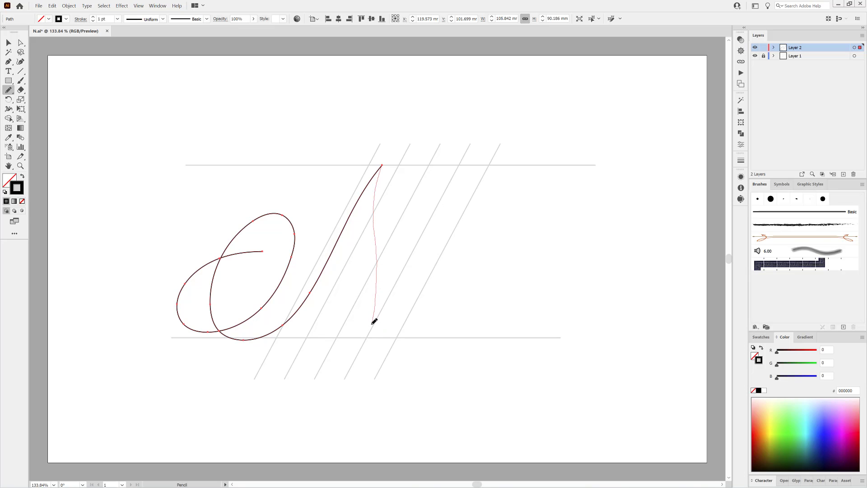
{"action": "left_click_drag", "start_coordinate": [368, 336], "coordinate": [366, 337]}
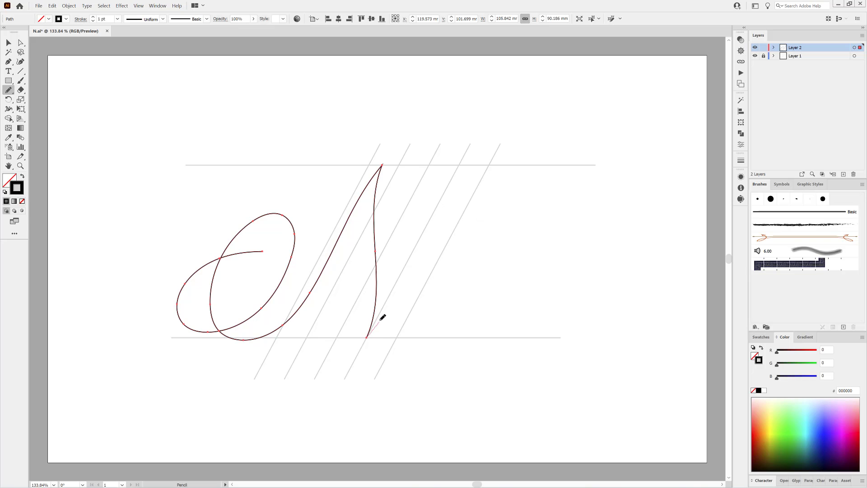
Continue the path from the downstroke's base with a rising stroke that loops over and sweeps back left across the N
{"action": "left_click_drag", "start_coordinate": [380, 320], "coordinate": [396, 290]}
{"action": "mouse_move", "coordinate": [412, 253]}
{"action": "left_mouse_down"}
{"action": "mouse_move", "coordinate": [436, 200]}
{"action": "mouse_move", "coordinate": [475, 161]}
{"action": "mouse_move", "coordinate": [521, 141]}
{"action": "mouse_move", "coordinate": [554, 145]}
{"action": "mouse_move", "coordinate": [562, 167]}
{"action": "mouse_move", "coordinate": [551, 188]}
{"action": "mouse_move", "coordinate": [518, 207]}
{"action": "mouse_move", "coordinate": [458, 218]}
{"action": "mouse_move", "coordinate": [385, 217]}
{"action": "mouse_move", "coordinate": [296, 181]}
{"action": "left_mouse_up"}
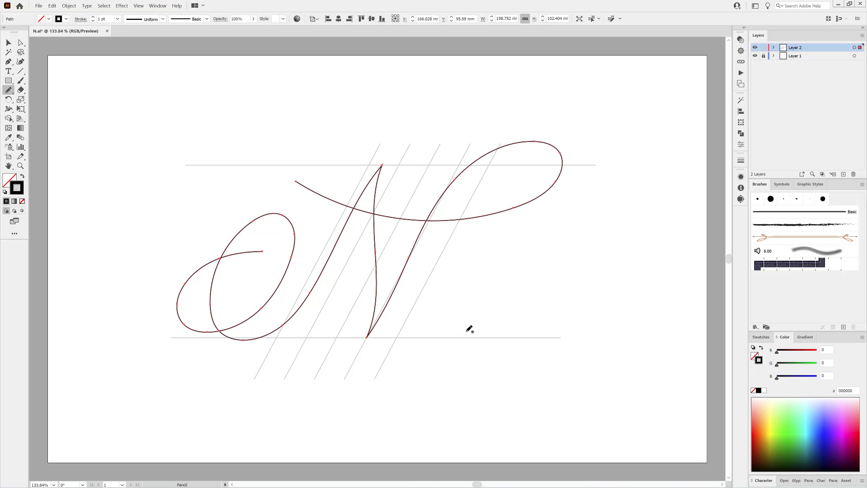
Target the N path inside Layer 2 and set its stroke weight to 15 pt
{"action": "left_click", "coordinate": [774, 48]}
{"action": "left_click", "coordinate": [851, 57]}
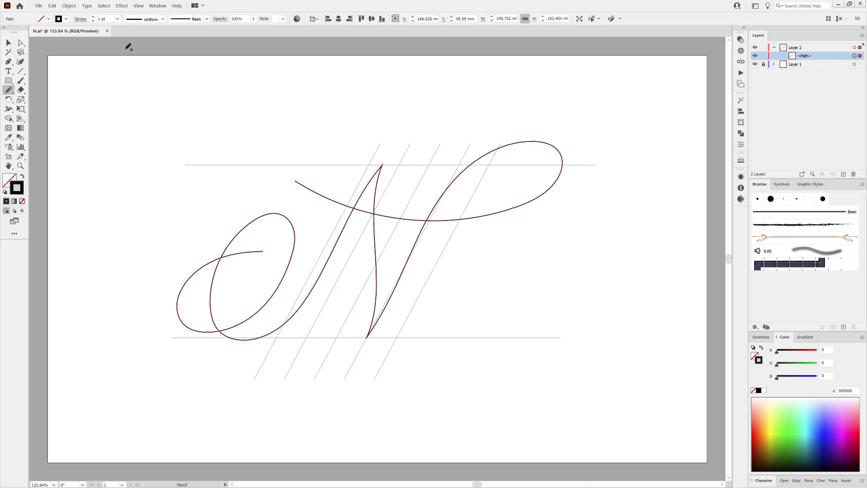
{"action": "left_click", "coordinate": [118, 18]}
{"action": "left_click", "coordinate": [129, 149]}
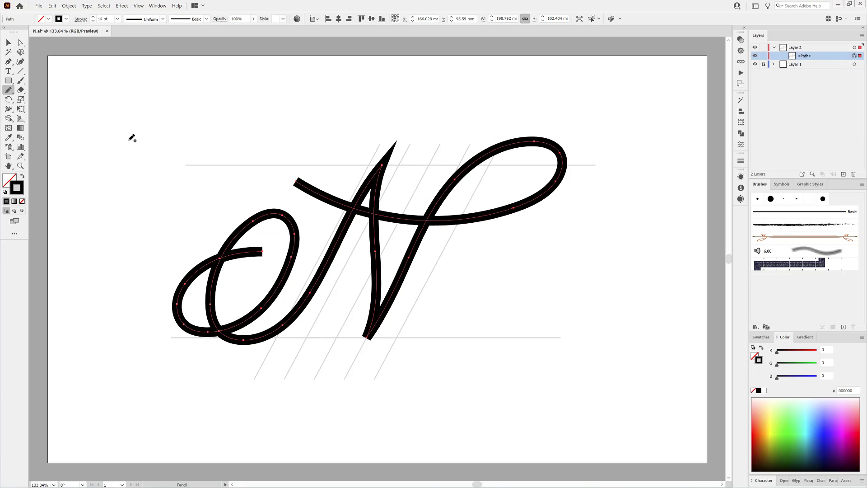
{"action": "left_click", "coordinate": [93, 16]}
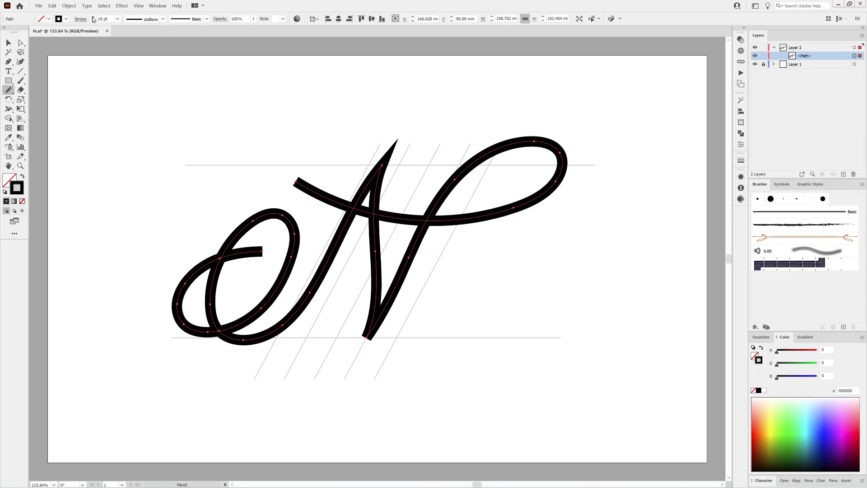
Give the N stroke round corners and round caps, and color it red
{"action": "left_click", "coordinate": [741, 162]}
{"action": "left_click", "coordinate": [681, 191]}
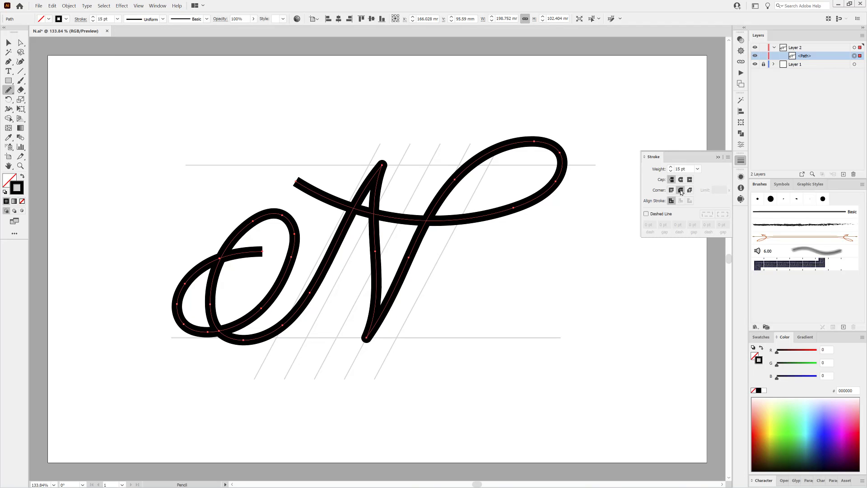
{"action": "left_click", "coordinate": [681, 180]}
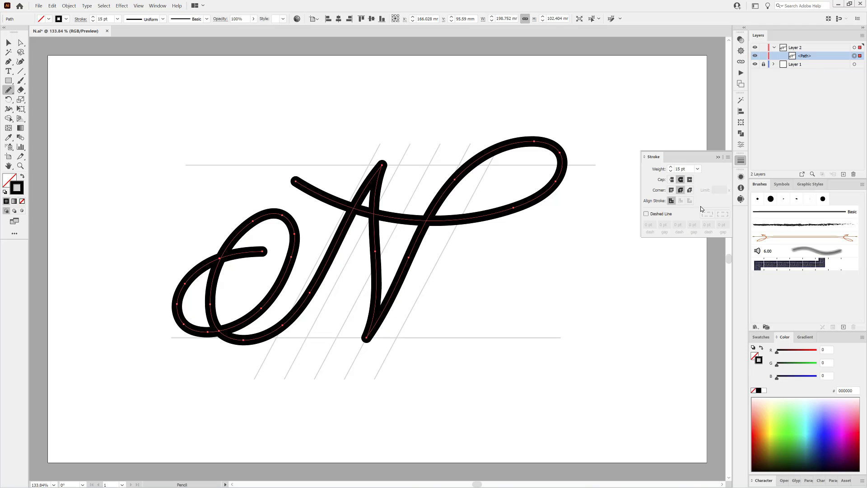
{"action": "left_click", "coordinate": [770, 341]}
{"action": "left_click", "coordinate": [815, 364]}
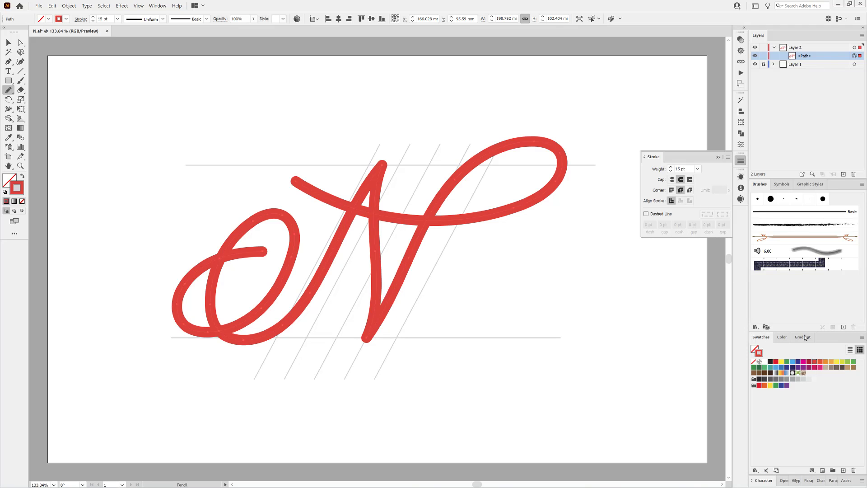
Duplicate the red path in Layer 2 and give the copy a 9 pt blue stroke
{"action": "left_click_drag", "start_coordinate": [829, 57], "coordinate": [844, 174]}
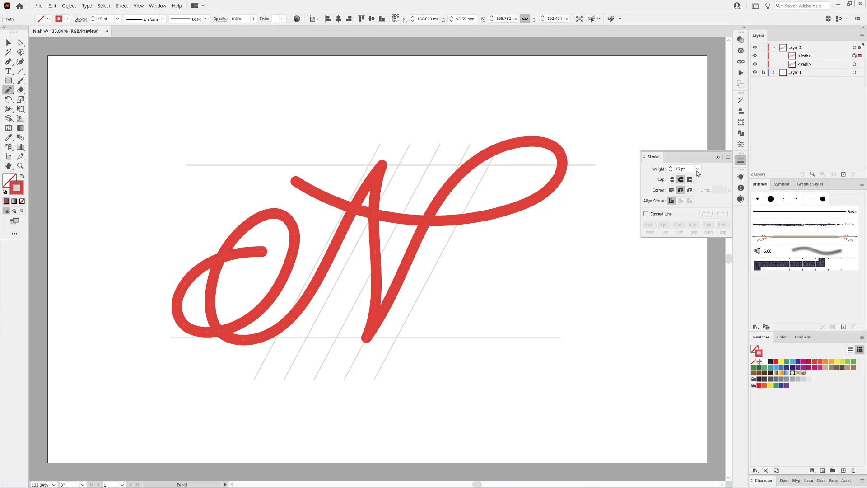
{"action": "left_click", "coordinate": [649, 169]}
{"action": "key", "text": "Return"}
{"action": "left_click", "coordinate": [781, 367]}
Duplicate the blue path and give the copy a 5 pt yellow stroke
{"action": "left_click_drag", "start_coordinate": [825, 58], "coordinate": [844, 175]}
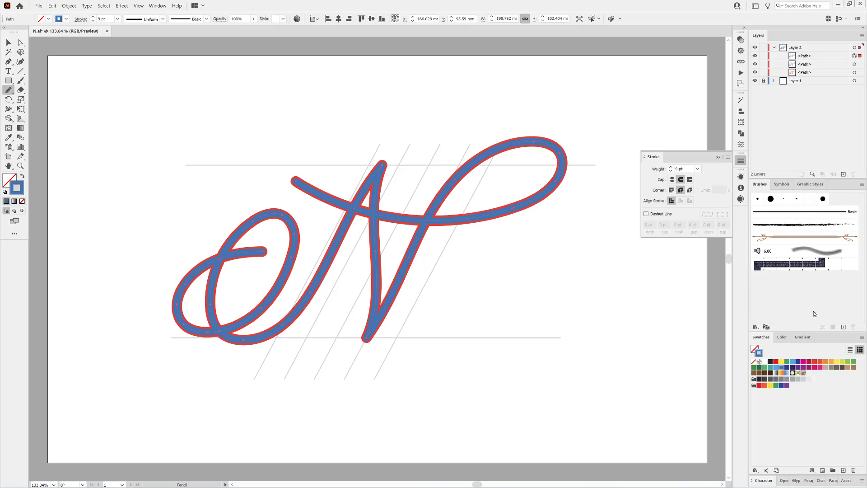
{"action": "left_click", "coordinate": [853, 363]}
{"action": "left_click", "coordinate": [689, 168]}
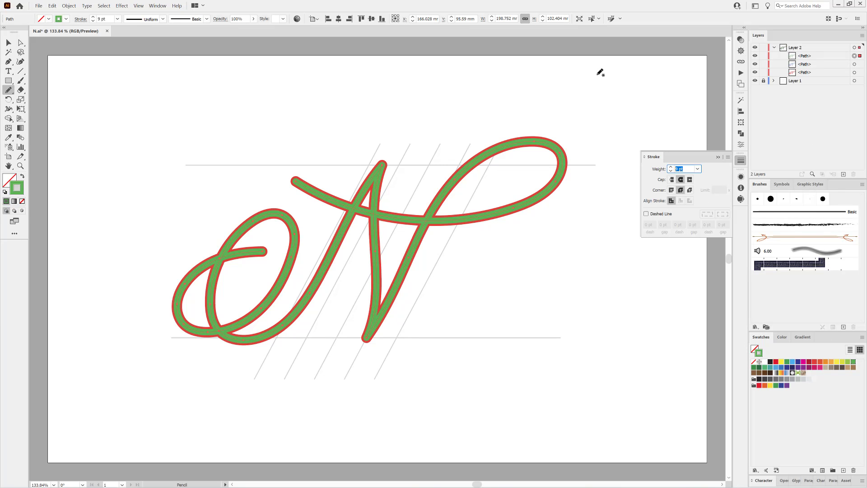
{"action": "type", "text": "5"}
{"action": "key", "text": "Return"}
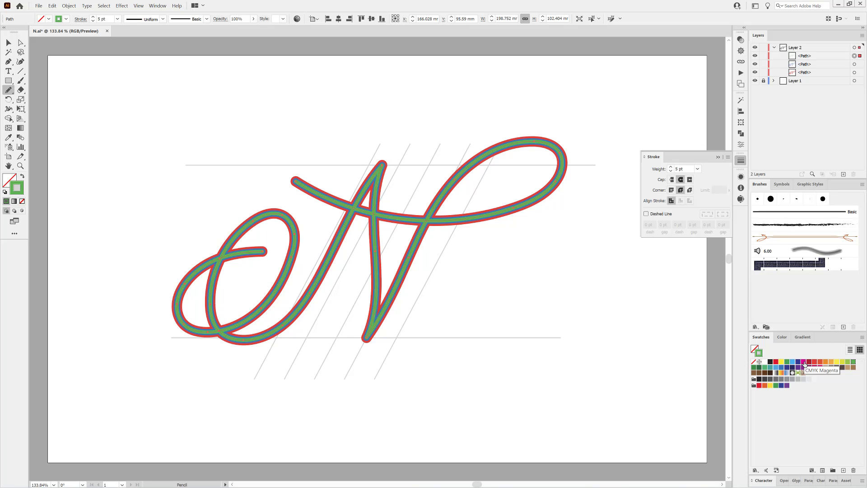
{"action": "left_click", "coordinate": [837, 363]}
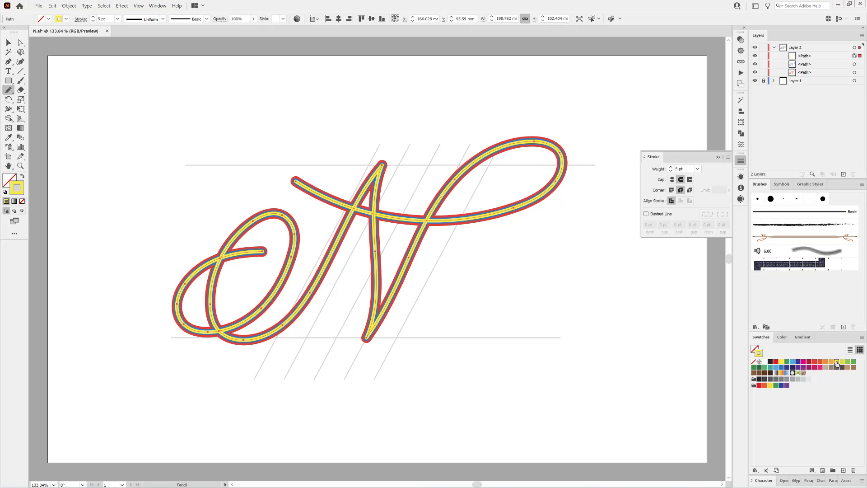
Duplicate the yellow path and give the copy a 2 pt green stroke
{"action": "left_click", "coordinate": [830, 57]}
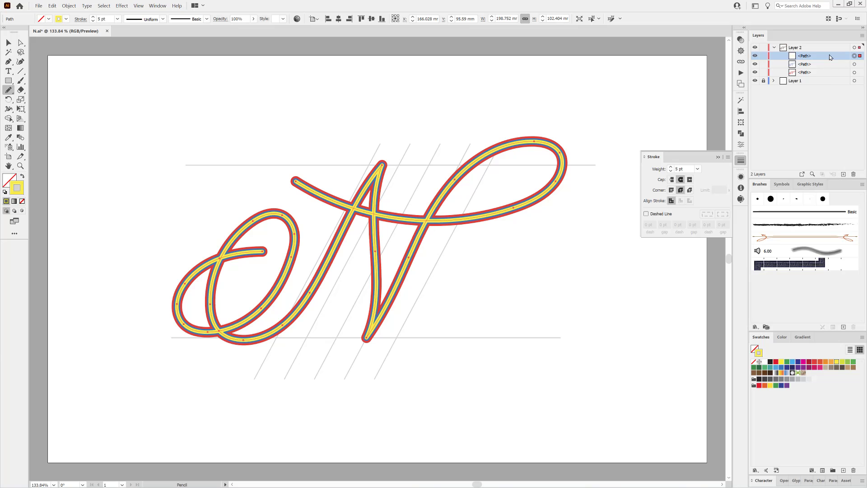
{"action": "left_click_drag", "start_coordinate": [829, 56], "coordinate": [843, 174]}
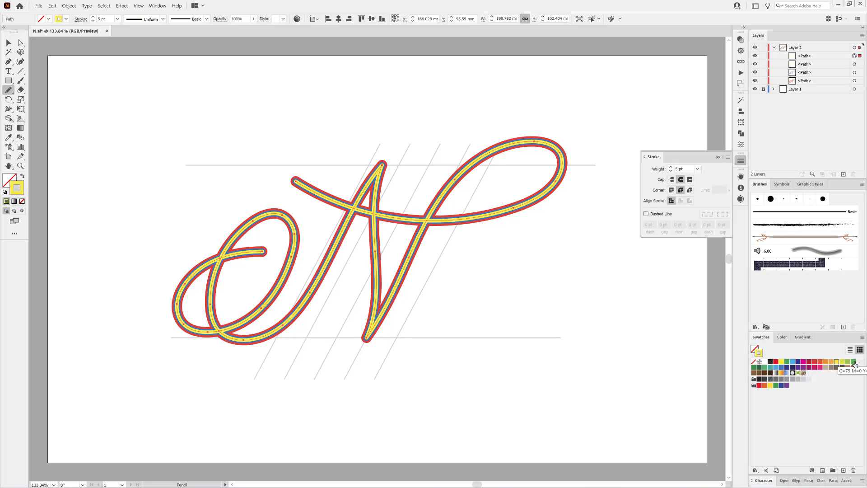
{"action": "left_click", "coordinate": [853, 362]}
{"action": "left_click", "coordinate": [671, 170]}
{"action": "left_click", "coordinate": [671, 170]}
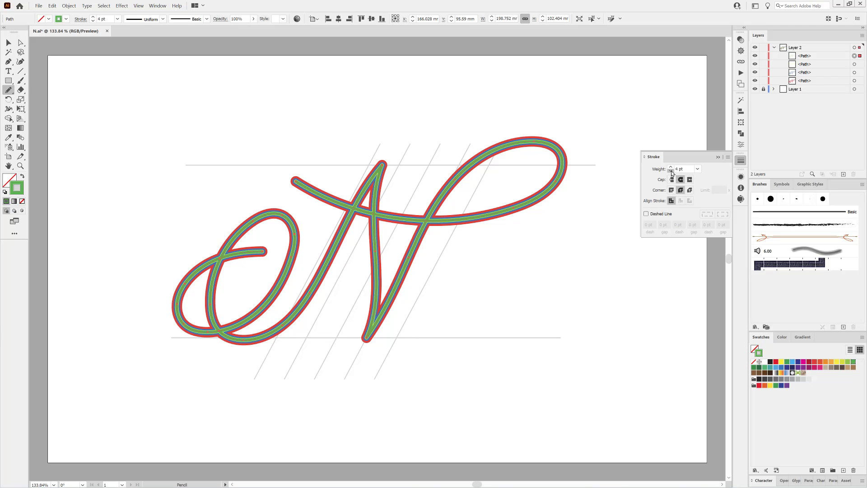
{"action": "left_click", "coordinate": [671, 171]}
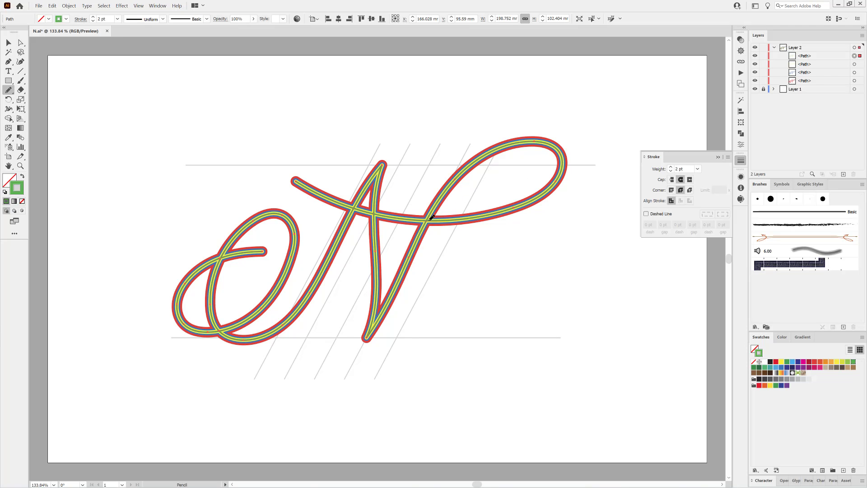
Duplicate the green path in Layer 2 and give the 2 pt copy a black stroke
{"action": "left_click_drag", "start_coordinate": [431, 218], "coordinate": [527, 285]}
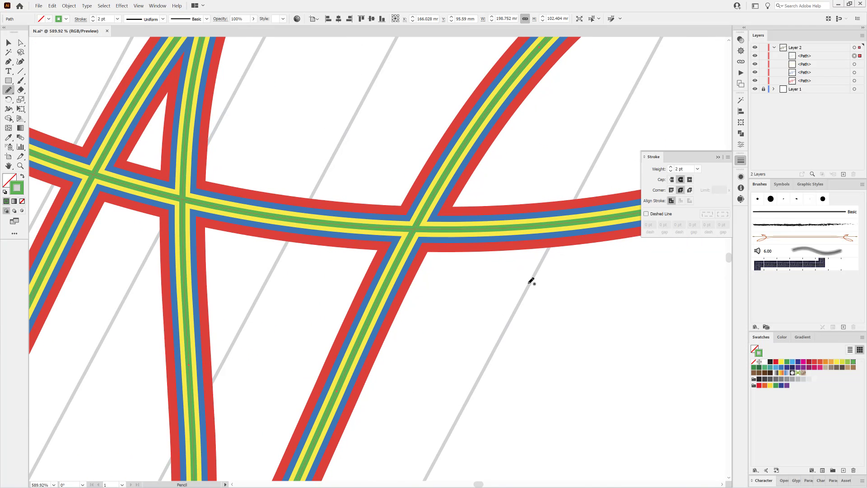
{"action": "left_click", "coordinate": [841, 56]}
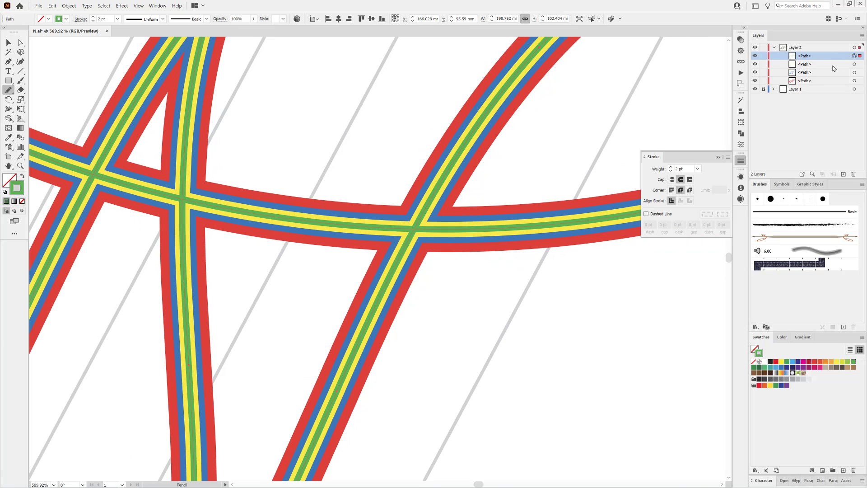
{"action": "left_click_drag", "start_coordinate": [843, 174], "coordinate": [843, 175]}
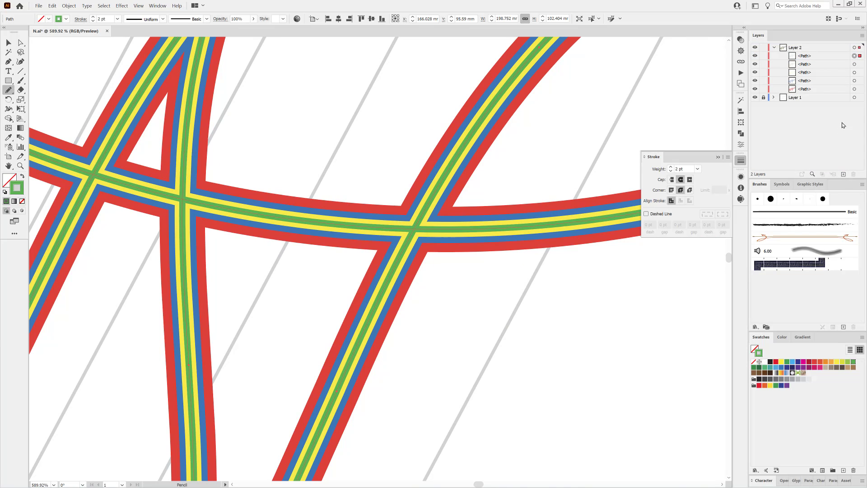
{"action": "left_click", "coordinate": [784, 337]}
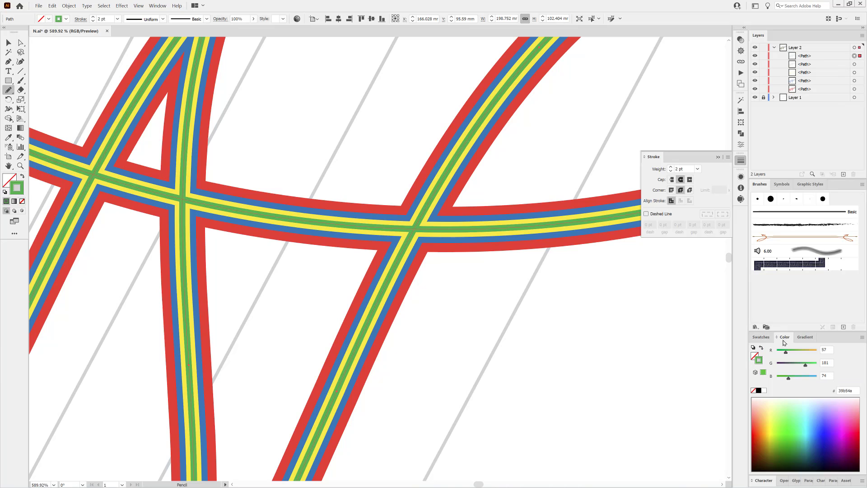
{"action": "left_click", "coordinate": [759, 391]}
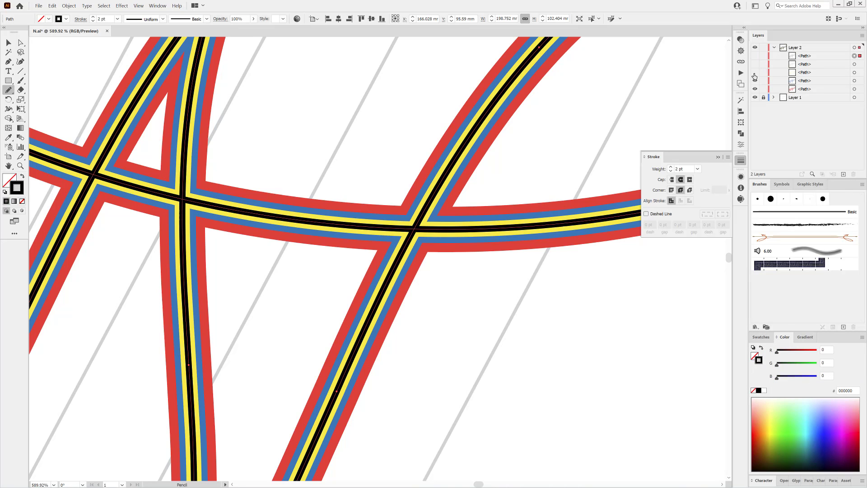
Hide the stacked paths in Layer 2 and reveal them again one by one, from widest to narrowest
{"action": "left_click_drag", "start_coordinate": [755, 77], "coordinate": [755, 87]}
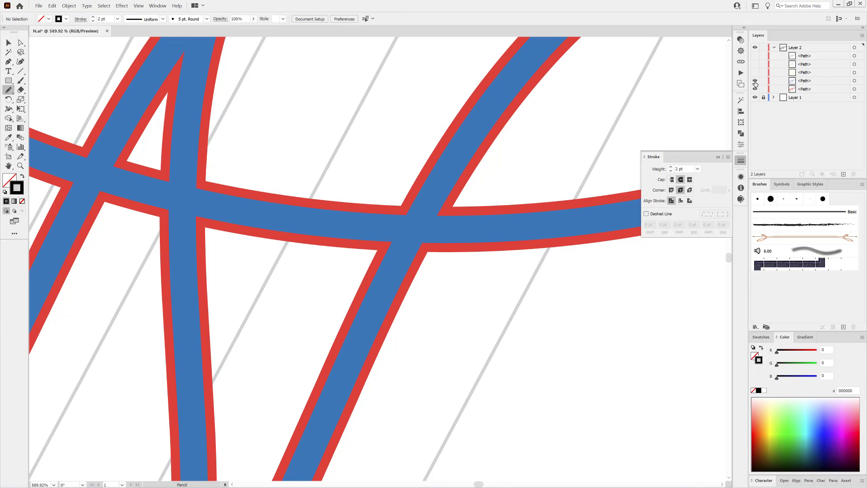
{"action": "left_click", "coordinate": [755, 72]}
{"action": "left_click", "coordinate": [754, 64]}
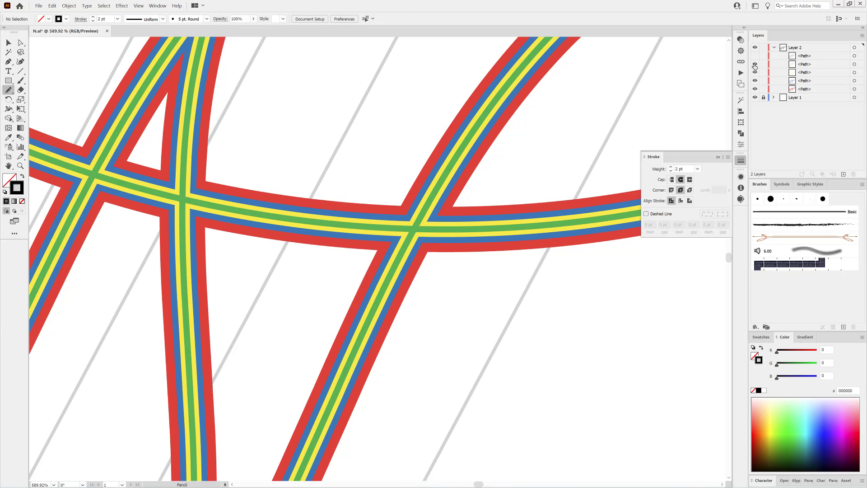
{"action": "left_click", "coordinate": [755, 56]}
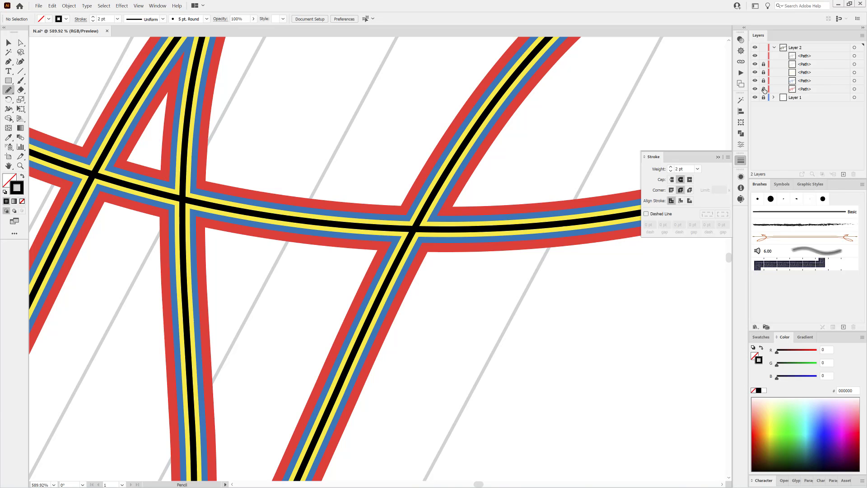
Create a new layer above Layer 2 and move the black path into it
{"action": "key", "text": "ctrl+0"}
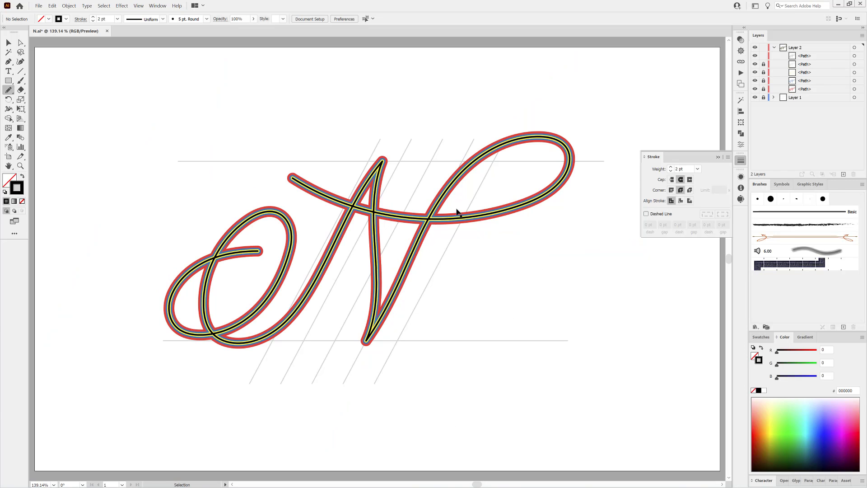
{"action": "left_click", "coordinate": [835, 49]}
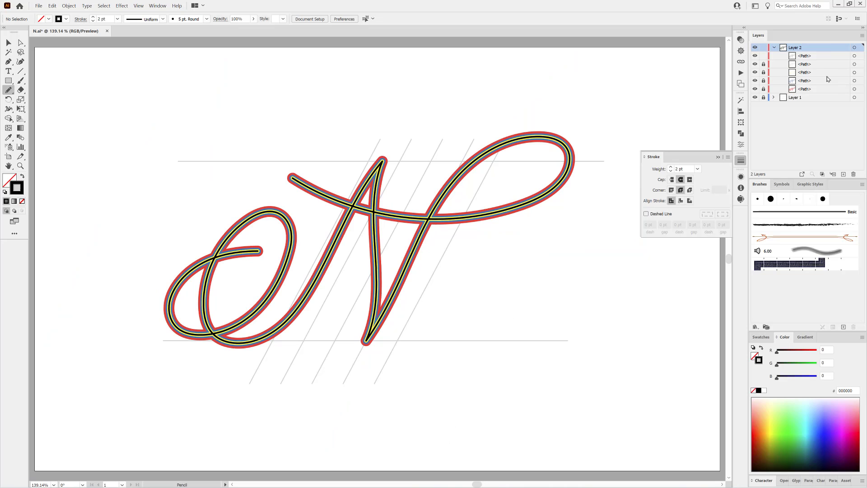
{"action": "left_click", "coordinate": [844, 174]}
{"action": "left_click_drag", "start_coordinate": [808, 66], "coordinate": [803, 48]}
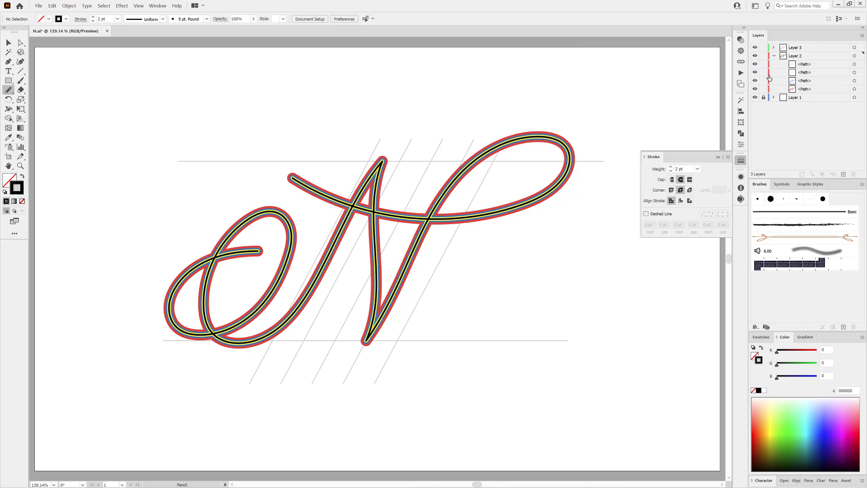
Reduce the opacity of all artwork in Layer 2 to about 48% and lock the layer
{"action": "left_click", "coordinate": [774, 56]}
{"action": "left_click", "coordinate": [854, 56]}
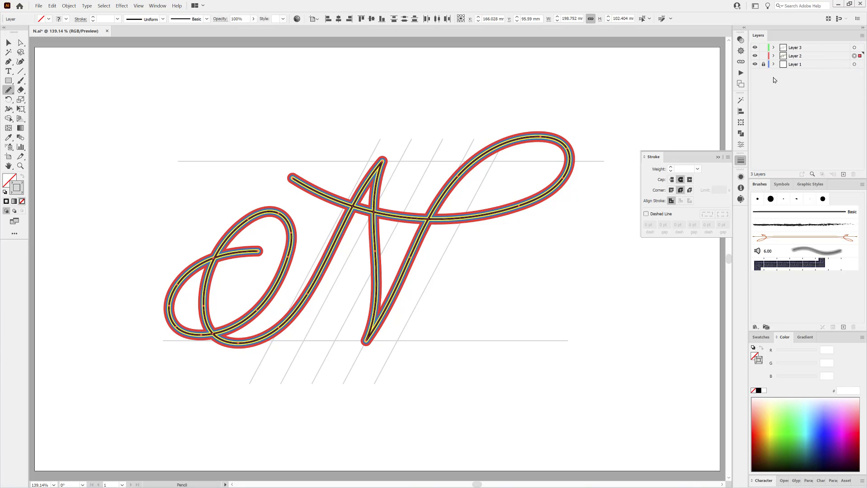
{"action": "left_click_drag", "start_coordinate": [251, 29], "coordinate": [235, 30]}
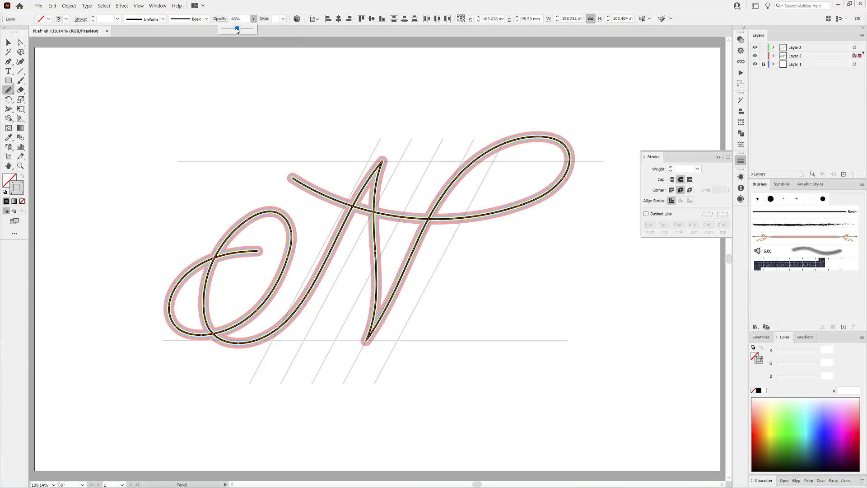
{"action": "left_click", "coordinate": [763, 56]}
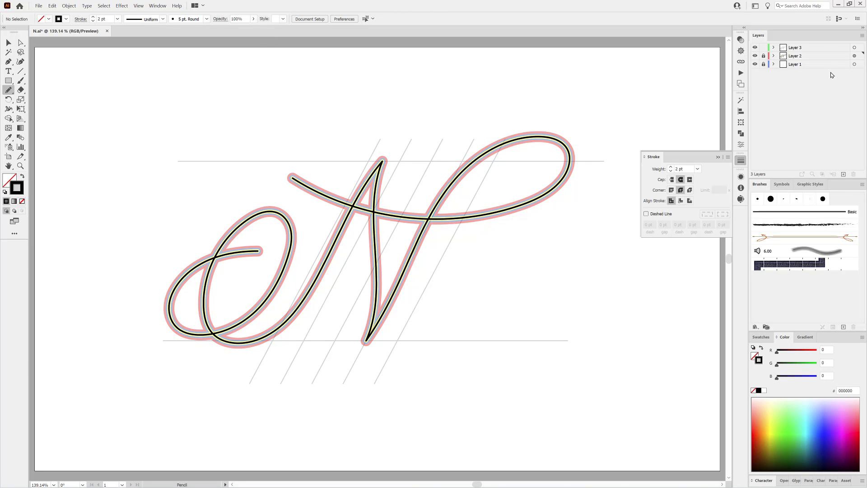
Select the black path in Layer 3 and use the Width tool to add a thin width point of about 2 pt beside the entry flourish's first crossing
{"action": "left_click", "coordinate": [824, 49]}
{"action": "key", "text": "ctrl+a"}
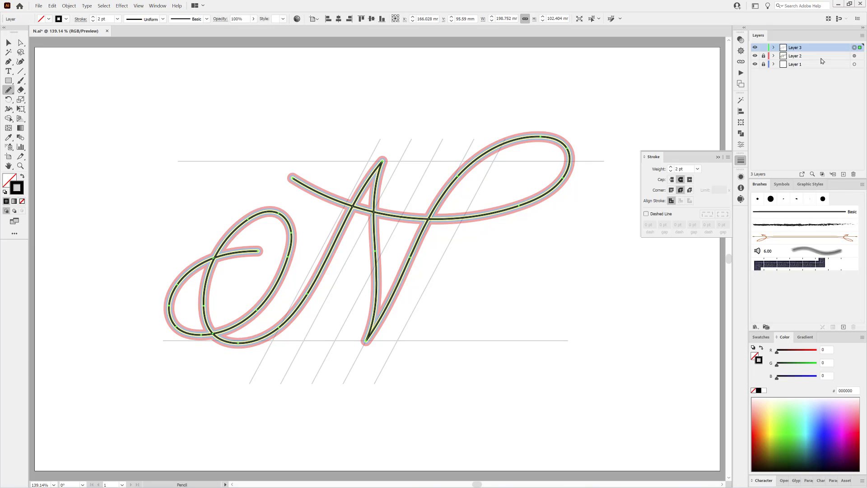
{"action": "left_click", "coordinate": [9, 109]}
{"action": "left_click_drag", "start_coordinate": [215, 267], "coordinate": [411, 269]}
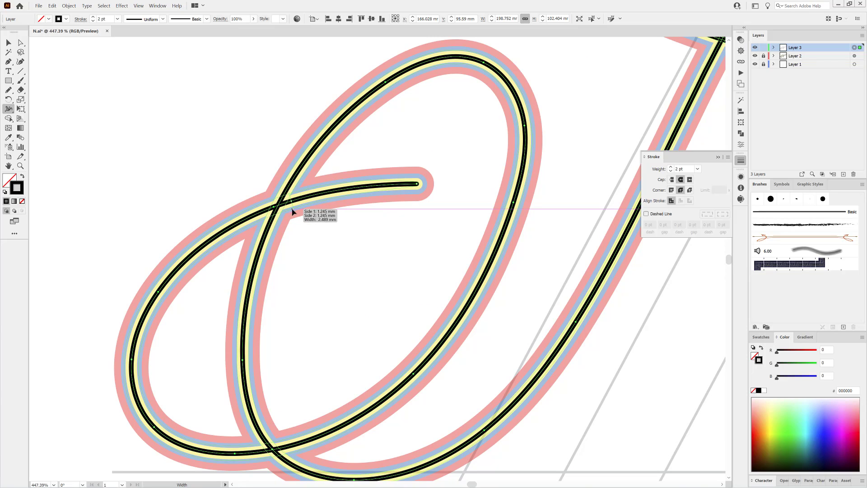
{"action": "mouse_move", "coordinate": [292, 212]}
{"action": "left_mouse_down"}
{"action": "mouse_move", "coordinate": [299, 234]}
{"action": "mouse_move", "coordinate": [287, 199]}
{"action": "mouse_move", "coordinate": [424, 329]}
{"action": "left_mouse_up"}
{"action": "mouse_move", "coordinate": [323, 231]}
{"action": "left_mouse_down"}
{"action": "mouse_move", "coordinate": [320, 220]}
{"action": "mouse_move", "coordinate": [322, 230]}
{"action": "left_mouse_up"}
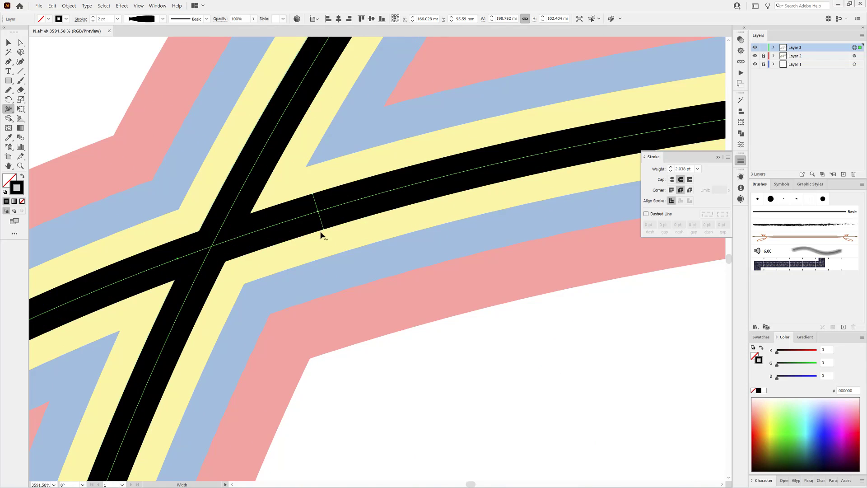
{"action": "left_click_drag", "start_coordinate": [464, 353], "coordinate": [331, 344]}
{"action": "left_click_drag", "start_coordinate": [438, 382], "coordinate": [414, 158]}
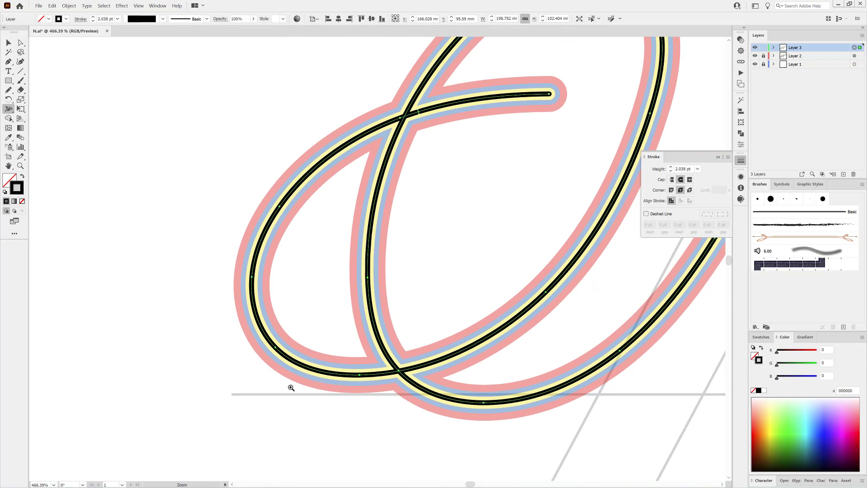
Add a thin width point at the bottom of the left flourish loop and widen its outer left curve to about 9.09 pt
{"action": "mouse_move", "coordinate": [291, 387]}
{"action": "left_mouse_down"}
{"action": "mouse_move", "coordinate": [411, 401]}
{"action": "mouse_move", "coordinate": [361, 388]}
{"action": "mouse_move", "coordinate": [447, 341]}
{"action": "mouse_move", "coordinate": [495, 339]}
{"action": "left_mouse_up"}
{"action": "scroll", "coordinate": [503, 350], "scroll_direction": "down", "scroll_amount": 6}
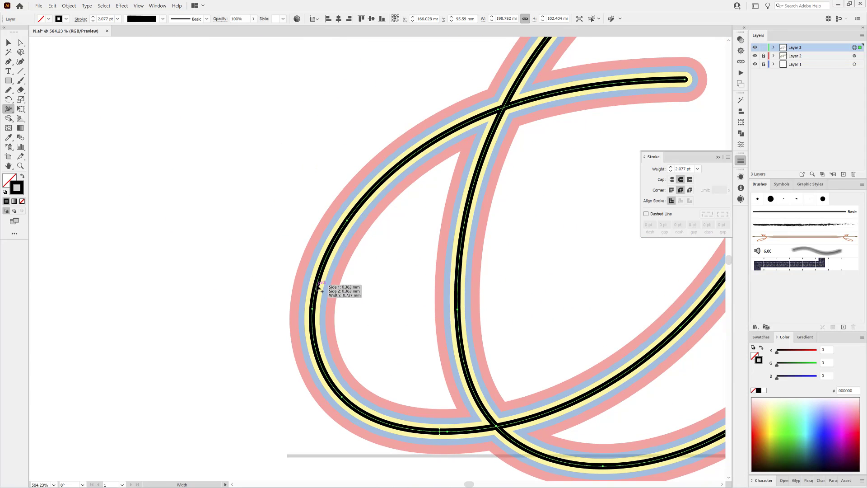
{"action": "left_click_drag", "start_coordinate": [321, 289], "coordinate": [331, 290]}
{"action": "left_click_drag", "start_coordinate": [535, 336], "coordinate": [469, 311]}
{"action": "left_click_drag", "start_coordinate": [476, 310], "coordinate": [271, 298]}
{"action": "left_click_drag", "start_coordinate": [386, 299], "coordinate": [321, 300]}
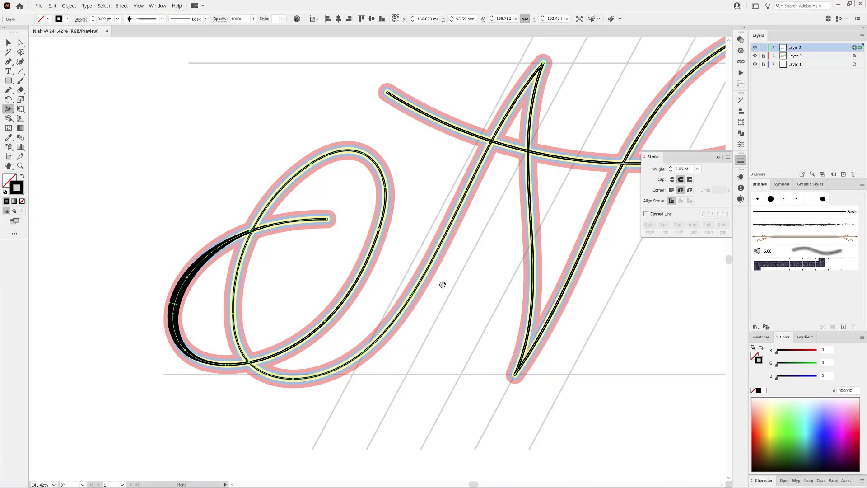
Add a thin width point about 0.7 mm wide at the top of the large oval loop
{"action": "left_click_drag", "start_coordinate": [344, 153], "coordinate": [398, 210]}
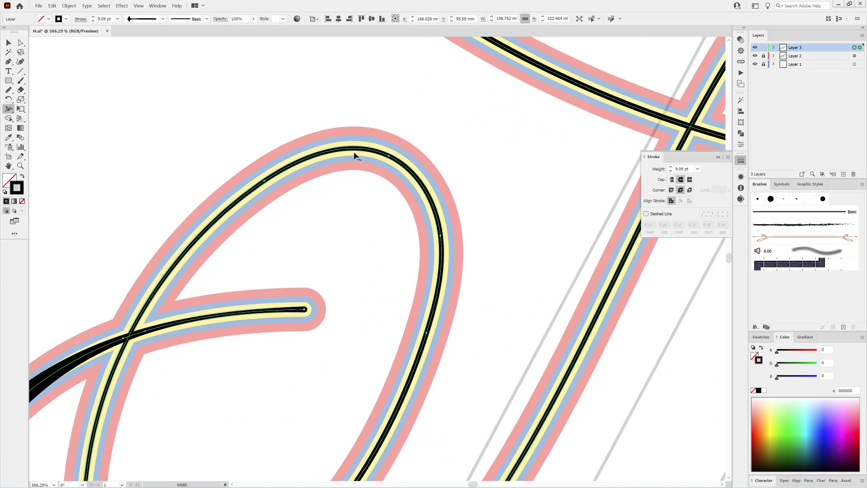
{"action": "mouse_move", "coordinate": [357, 151]}
{"action": "left_mouse_down"}
{"action": "mouse_move", "coordinate": [447, 207]}
{"action": "mouse_move", "coordinate": [398, 151]}
{"action": "left_mouse_up"}
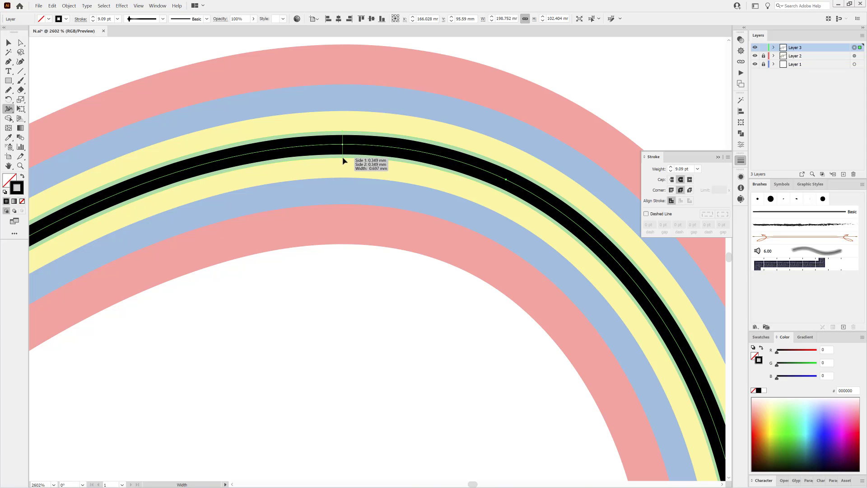
{"action": "left_click_drag", "start_coordinate": [409, 247], "coordinate": [358, 323]}
{"action": "left_click_drag", "start_coordinate": [405, 339], "coordinate": [471, 94]}
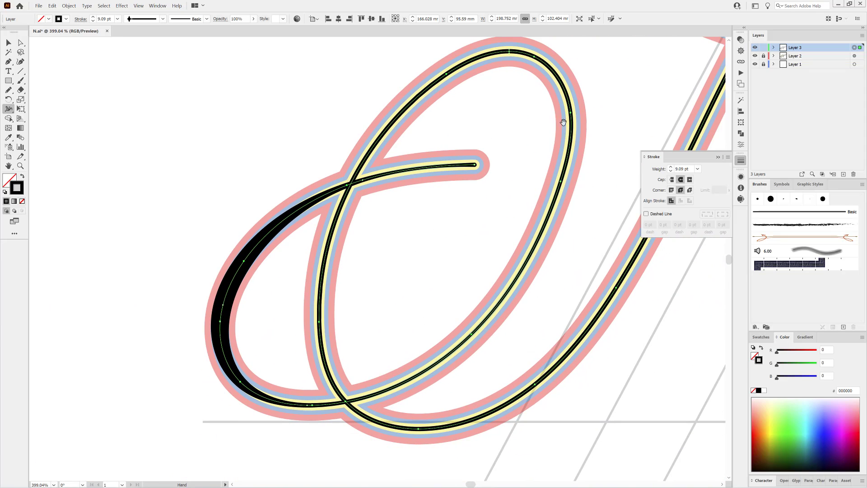
Add a thin width point at the bottom of the large oval loop, near the baseline
{"action": "left_click_drag", "start_coordinate": [413, 434], "coordinate": [502, 455]}
{"action": "left_click_drag", "start_coordinate": [461, 348], "coordinate": [455, 215]}
{"action": "left_click_drag", "start_coordinate": [426, 281], "coordinate": [428, 290]}
{"action": "left_click_drag", "start_coordinate": [565, 329], "coordinate": [491, 256]}
{"action": "left_click_drag", "start_coordinate": [494, 211], "coordinate": [434, 384]}
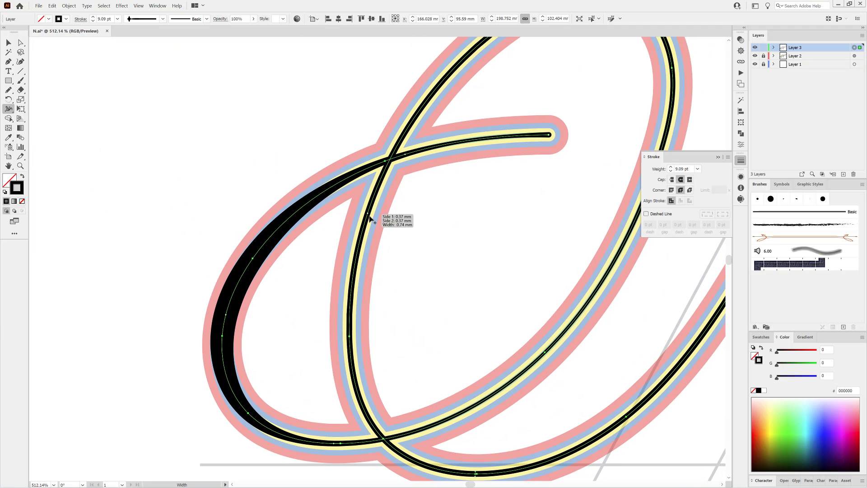
Widen the oval loop's left downstroke to about 9.09 pt, and check the letter with Layer 2 temporarily hidden
{"action": "left_click_drag", "start_coordinate": [362, 232], "coordinate": [475, 301]}
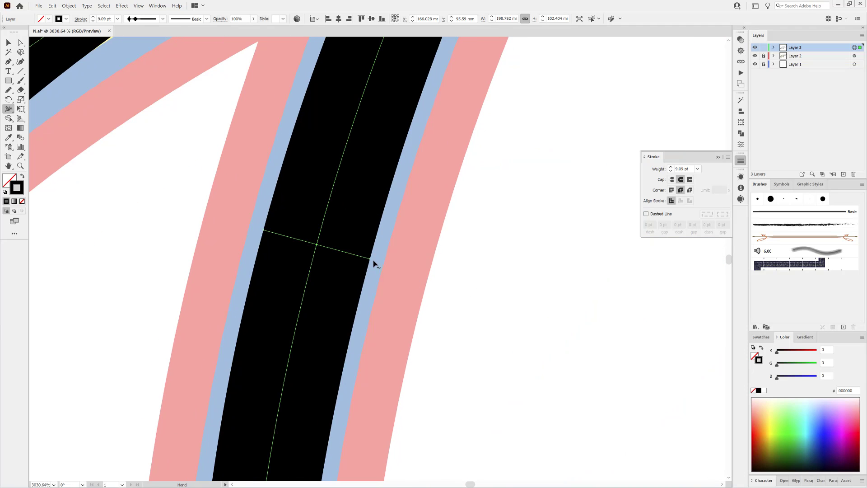
{"action": "left_click_drag", "start_coordinate": [370, 261], "coordinate": [386, 262]}
{"action": "left_click_drag", "start_coordinate": [558, 343], "coordinate": [361, 253]}
{"action": "left_click_drag", "start_coordinate": [578, 276], "coordinate": [300, 210]}
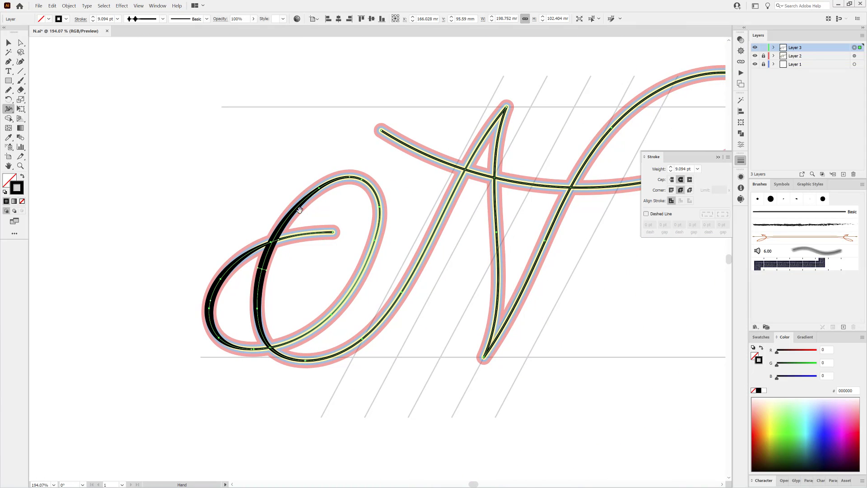
{"action": "left_click", "coordinate": [755, 55]}
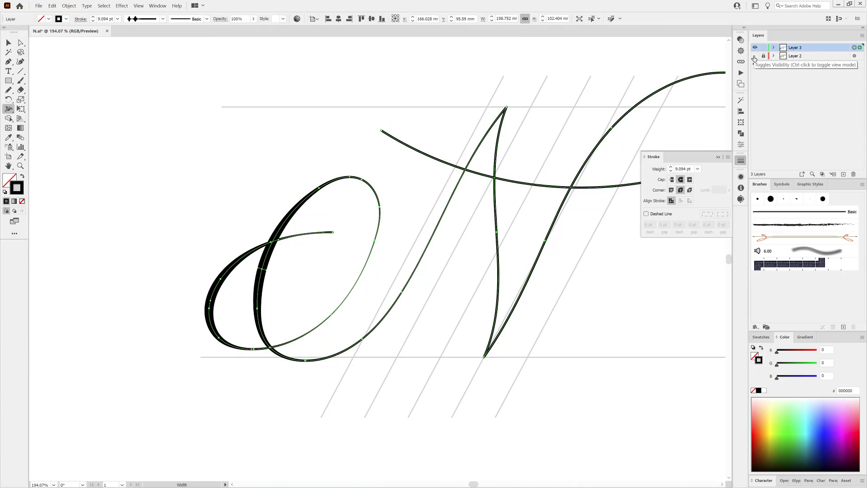
{"action": "left_click", "coordinate": [754, 56]}
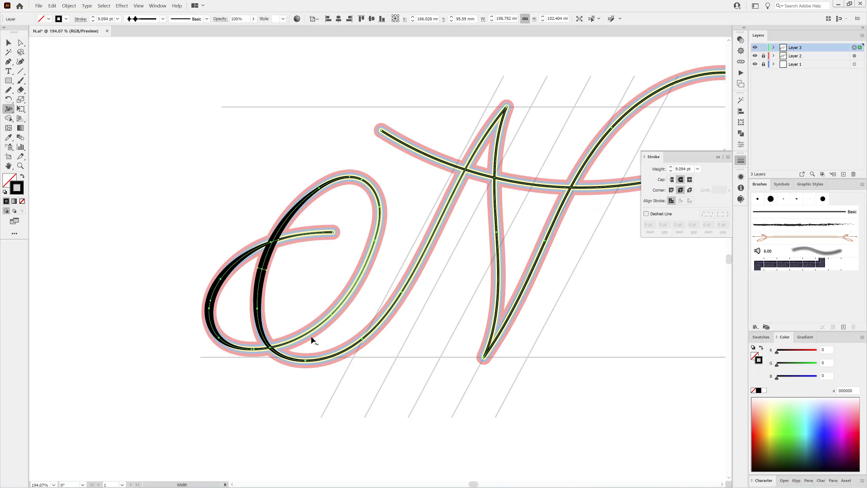
Widen the middle of the N's central downstroke to about 15.07 pt with the Width tool
{"action": "left_click_drag", "start_coordinate": [346, 281], "coordinate": [382, 288]}
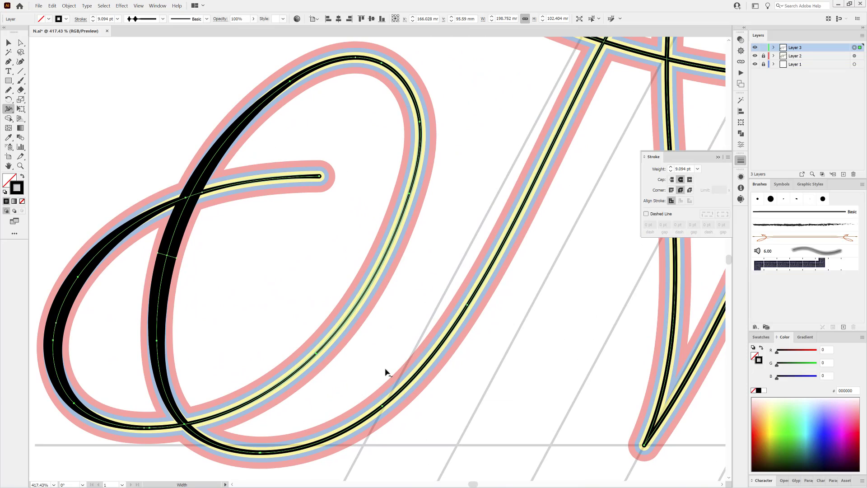
{"action": "left_click_drag", "start_coordinate": [544, 180], "coordinate": [336, 350]}
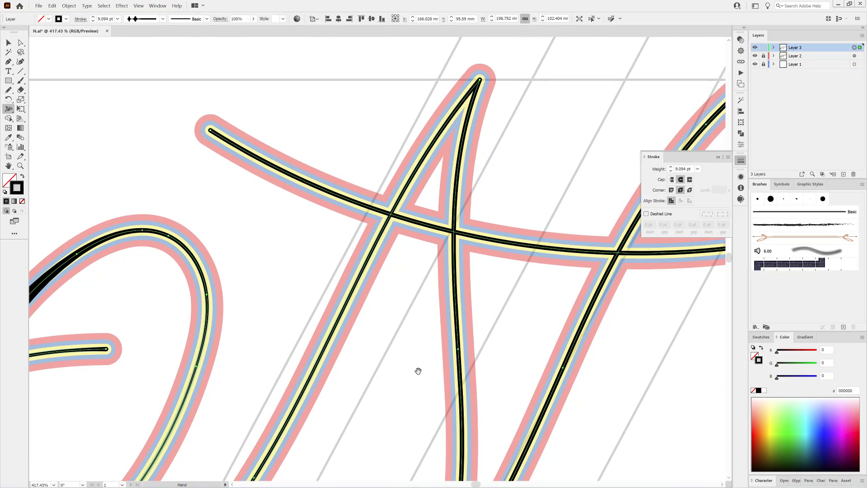
{"action": "left_click_drag", "start_coordinate": [447, 416], "coordinate": [380, 230]}
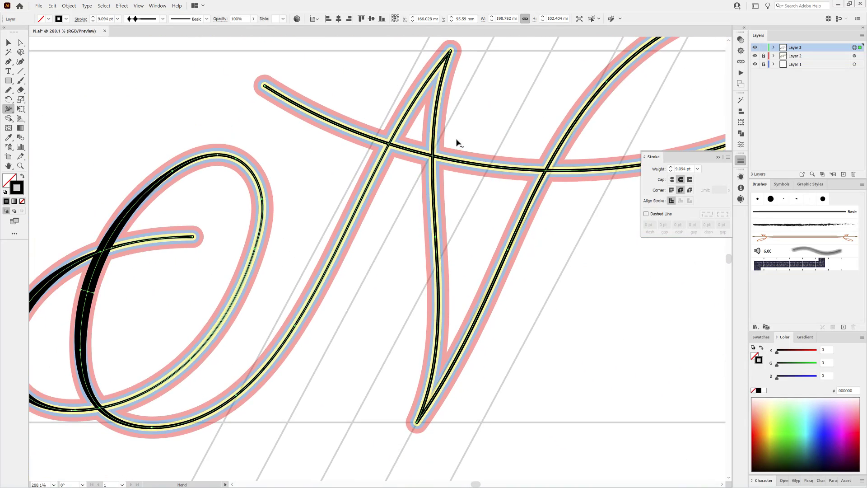
{"action": "left_click_drag", "start_coordinate": [437, 239], "coordinate": [542, 292]}
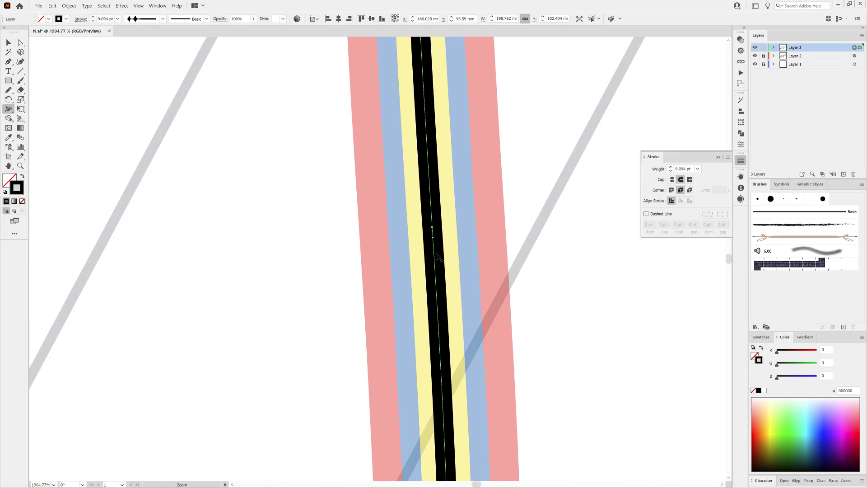
{"action": "left_click_drag", "start_coordinate": [449, 236], "coordinate": [506, 231]}
{"action": "left_click_drag", "start_coordinate": [594, 308], "coordinate": [467, 247]}
{"action": "left_click_drag", "start_coordinate": [590, 280], "coordinate": [495, 262]}
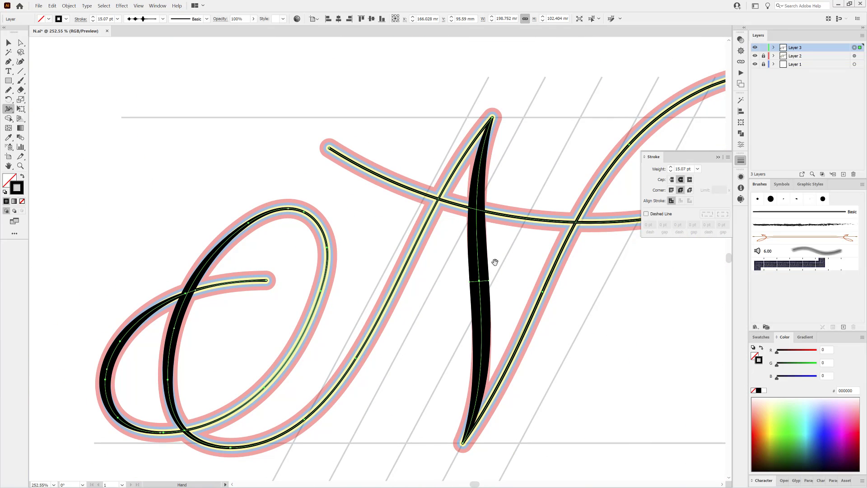
Add a thin width point on the N's left upstroke just below the apex
{"action": "left_click_drag", "start_coordinate": [499, 156], "coordinate": [637, 313]}
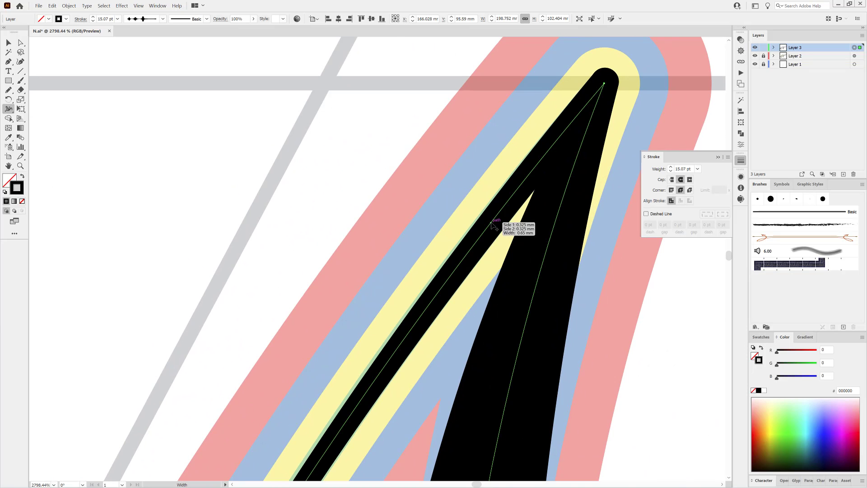
{"action": "left_click_drag", "start_coordinate": [491, 222], "coordinate": [501, 234]}
{"action": "left_click_drag", "start_coordinate": [521, 294], "coordinate": [399, 292]}
{"action": "left_click_drag", "start_coordinate": [415, 331], "coordinate": [465, 99]}
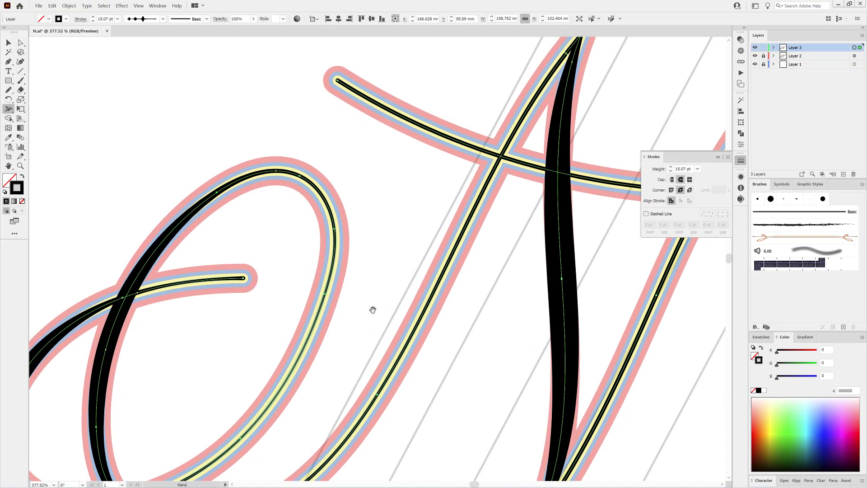
Widen the middle of the N's left upstroke with the Width tool until it covers the yellow guide stroke
{"action": "left_click_drag", "start_coordinate": [373, 310], "coordinate": [447, 306]}
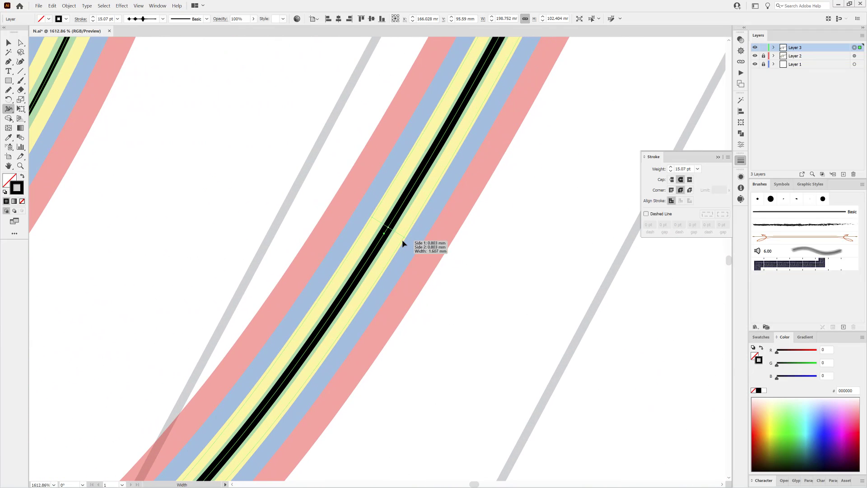
{"action": "left_click_drag", "start_coordinate": [404, 240], "coordinate": [404, 240]}
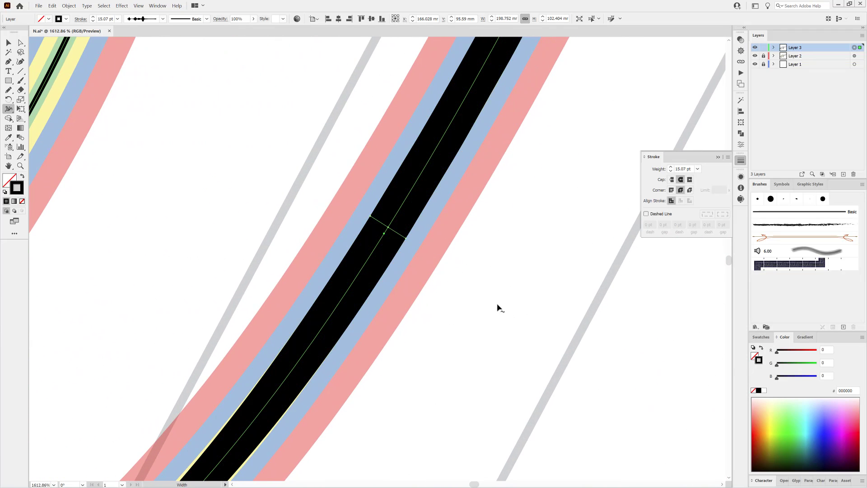
{"action": "left_click_drag", "start_coordinate": [522, 322], "coordinate": [424, 309]}
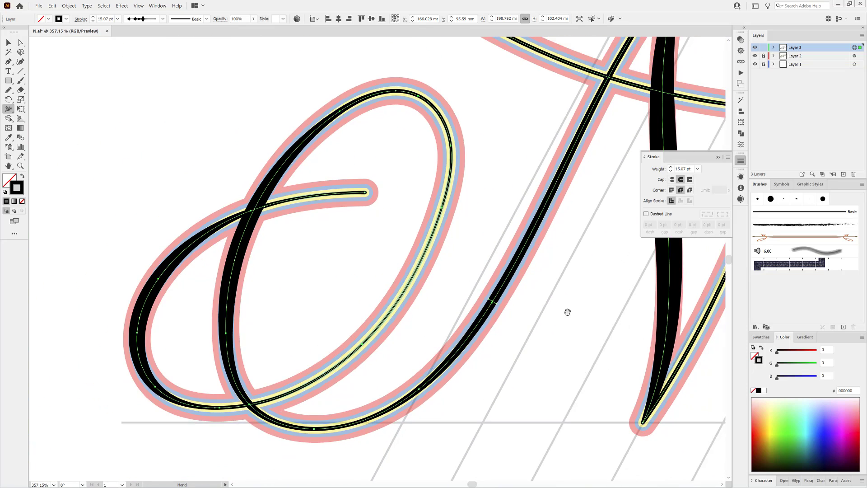
Add a thin width point at the base of the N's right upstroke, just above the baseline vertex
{"action": "left_click_drag", "start_coordinate": [567, 311], "coordinate": [487, 353]}
{"action": "left_click_drag", "start_coordinate": [548, 252], "coordinate": [438, 223]}
{"action": "mouse_move", "coordinate": [552, 210]}
{"action": "left_mouse_down"}
{"action": "mouse_move", "coordinate": [512, 212]}
{"action": "mouse_move", "coordinate": [506, 202]}
{"action": "left_mouse_up"}
{"action": "left_click_drag", "start_coordinate": [403, 433], "coordinate": [517, 445]}
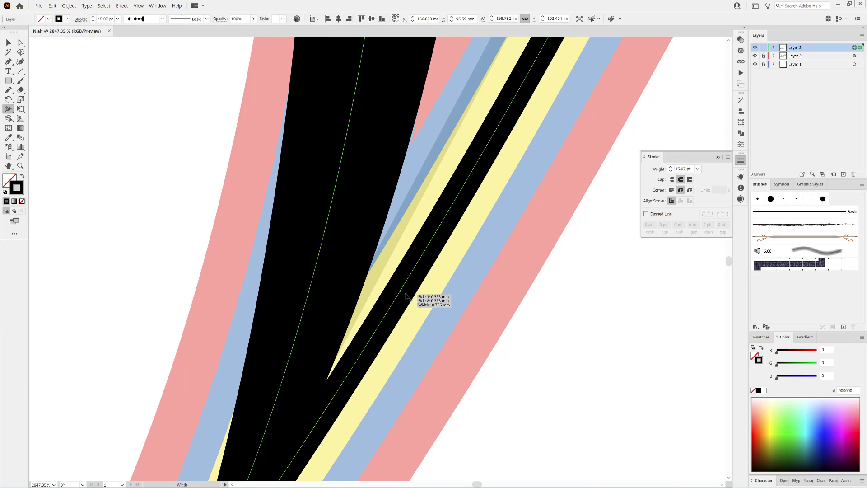
{"action": "left_click_drag", "start_coordinate": [405, 296], "coordinate": [415, 300]}
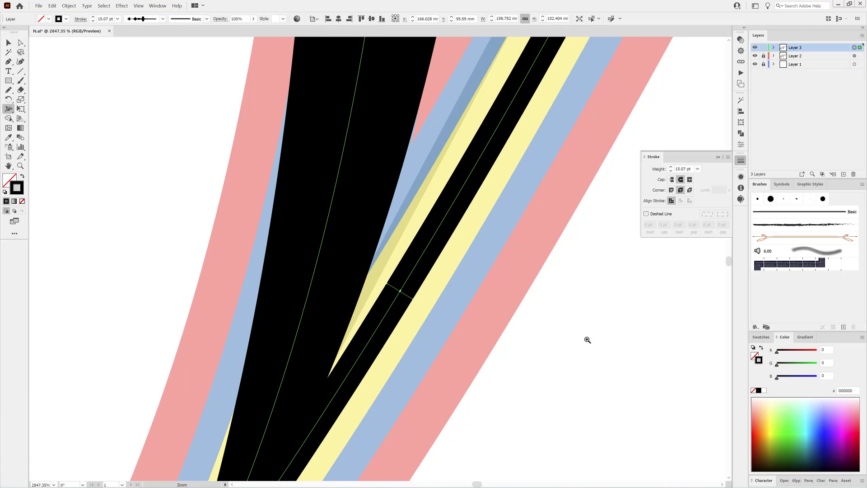
Widen the N's right upstroke just above its crossing with the horizontal swash, nearly filling the yellow guide
{"action": "left_click_drag", "start_coordinate": [588, 340], "coordinate": [484, 258]}
{"action": "left_click_drag", "start_coordinate": [545, 192], "coordinate": [188, 319]}
{"action": "mouse_move", "coordinate": [445, 171]}
{"action": "left_mouse_down"}
{"action": "mouse_move", "coordinate": [346, 345]}
{"action": "mouse_move", "coordinate": [320, 432]}
{"action": "mouse_move", "coordinate": [291, 439]}
{"action": "left_mouse_up"}
{"action": "left_click_drag", "start_coordinate": [332, 222], "coordinate": [352, 250]}
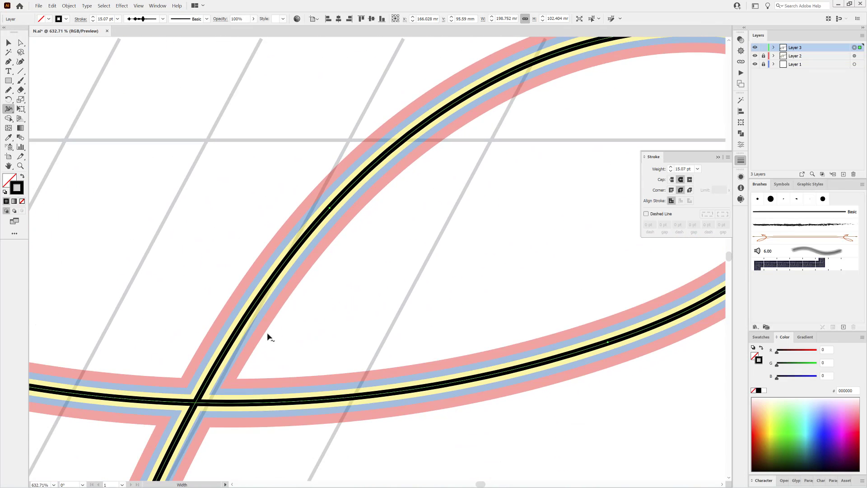
{"action": "left_click_drag", "start_coordinate": [268, 337], "coordinate": [536, 160]}
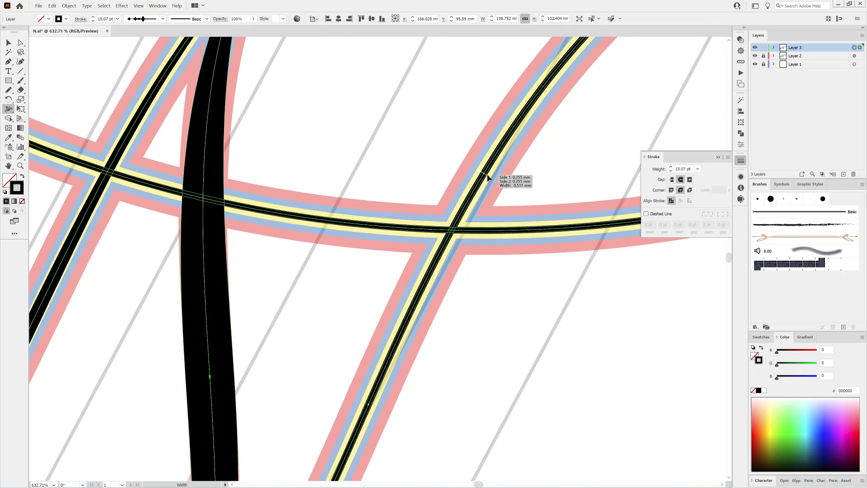
{"action": "scroll", "coordinate": [492, 180], "scroll_direction": "up", "scroll_amount": 5}
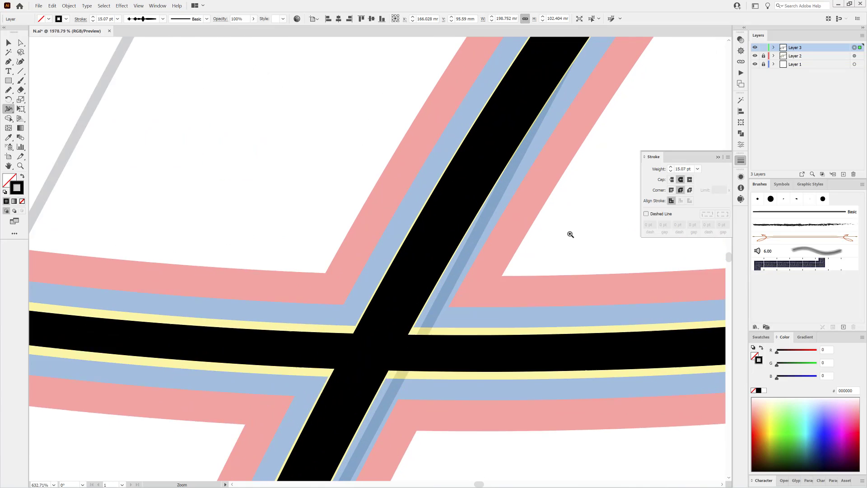
{"action": "left_click_drag", "start_coordinate": [496, 186], "coordinate": [498, 188]}
{"action": "left_click_drag", "start_coordinate": [555, 273], "coordinate": [384, 212]}
{"action": "left_click_drag", "start_coordinate": [535, 262], "coordinate": [407, 237]}
{"action": "left_click_drag", "start_coordinate": [425, 261], "coordinate": [421, 229]}
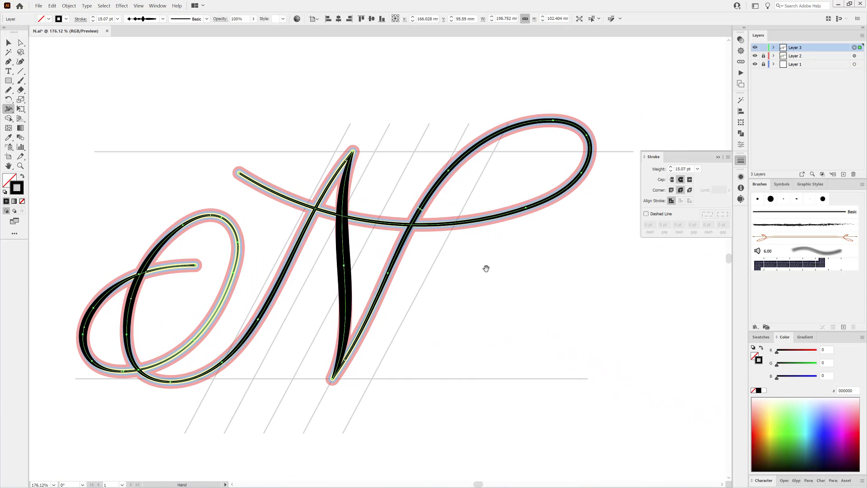
Add a thin width point at the outer bend of the large upper loop, just past its crest
{"action": "left_click_drag", "start_coordinate": [585, 157], "coordinate": [714, 225]}
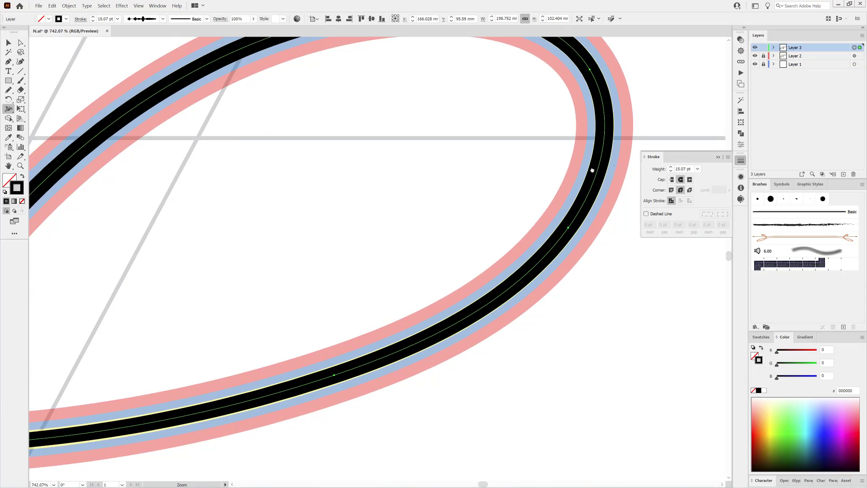
{"action": "left_click_drag", "start_coordinate": [607, 97], "coordinate": [547, 196]}
{"action": "left_click_drag", "start_coordinate": [336, 141], "coordinate": [410, 232]}
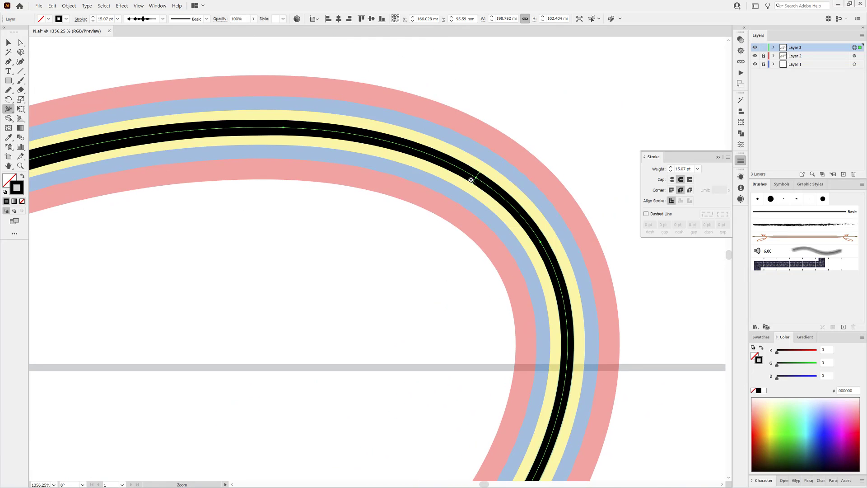
{"action": "scroll", "coordinate": [472, 185], "scroll_direction": "up", "scroll_amount": 3}
{"action": "left_click_drag", "start_coordinate": [477, 193], "coordinate": [477, 193]}
{"action": "left_click_drag", "start_coordinate": [579, 327], "coordinate": [454, 295]}
Widen the horizontal swash between the central downstroke and the right upstroke until it covers the yellow guide
{"action": "left_click_drag", "start_coordinate": [462, 366], "coordinate": [507, 173]}
{"action": "left_click_drag", "start_coordinate": [382, 295], "coordinate": [581, 246]}
{"action": "left_click_drag", "start_coordinate": [298, 277], "coordinate": [341, 248]}
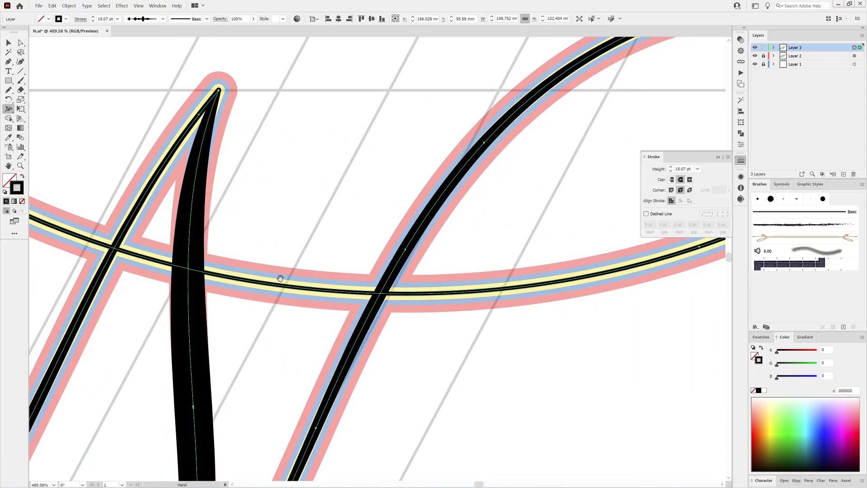
{"action": "mouse_move", "coordinate": [281, 278]}
{"action": "left_mouse_down"}
{"action": "mouse_move", "coordinate": [439, 276]}
{"action": "mouse_move", "coordinate": [524, 366]}
{"action": "left_mouse_up"}
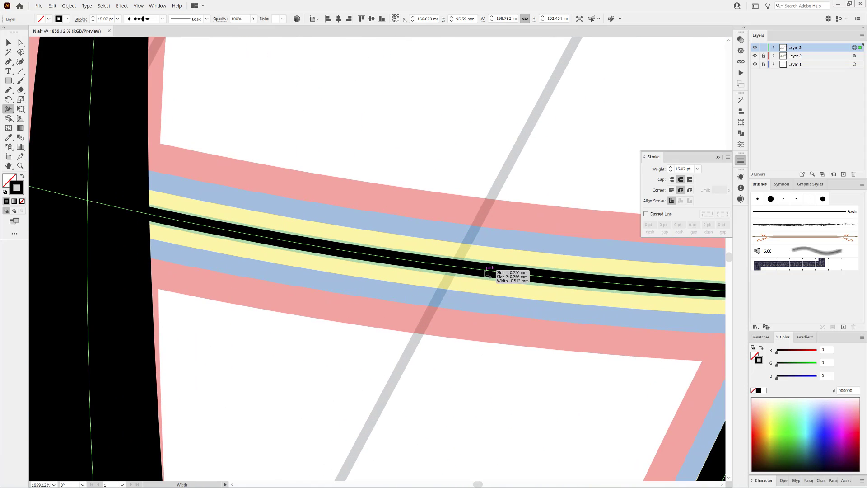
{"action": "left_click_drag", "start_coordinate": [486, 270], "coordinate": [481, 294]}
{"action": "left_click_drag", "start_coordinate": [540, 352], "coordinate": [434, 290]}
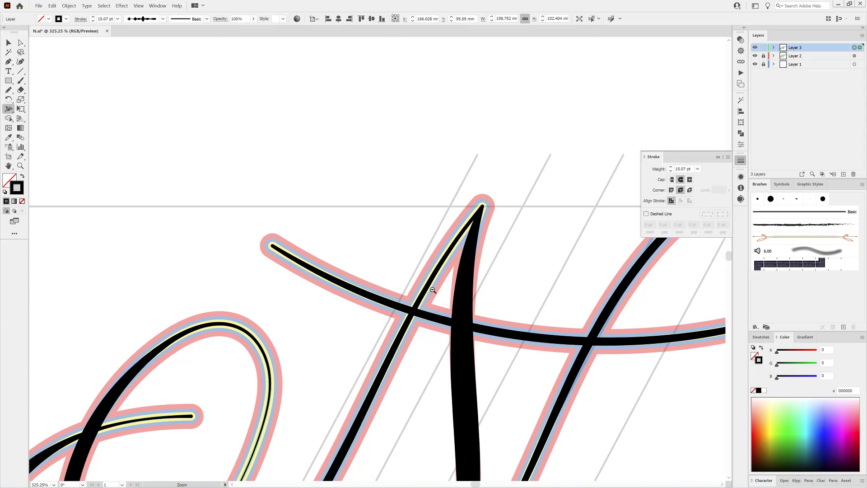
Slightly narrow the swash's width point between the central downstroke and right upstroke, leaving thin yellow guide edges exposed
{"action": "mouse_move", "coordinate": [547, 300]}
{"action": "left_mouse_down"}
{"action": "mouse_move", "coordinate": [277, 261]}
{"action": "mouse_move", "coordinate": [594, 266]}
{"action": "left_mouse_up"}
{"action": "scroll", "coordinate": [612, 326], "scroll_direction": "up", "scroll_amount": 10}
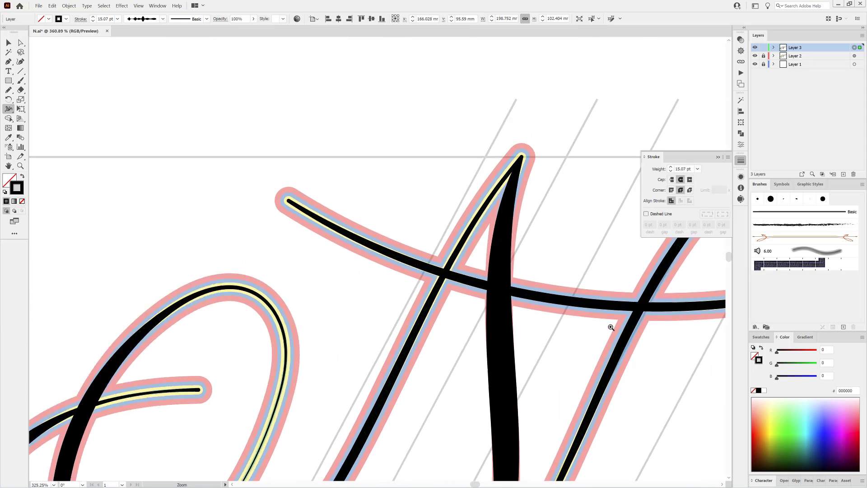
{"action": "mouse_move", "coordinate": [535, 306]}
{"action": "left_mouse_down"}
{"action": "mouse_move", "coordinate": [535, 290]}
{"action": "mouse_move", "coordinate": [536, 301]}
{"action": "left_mouse_up"}
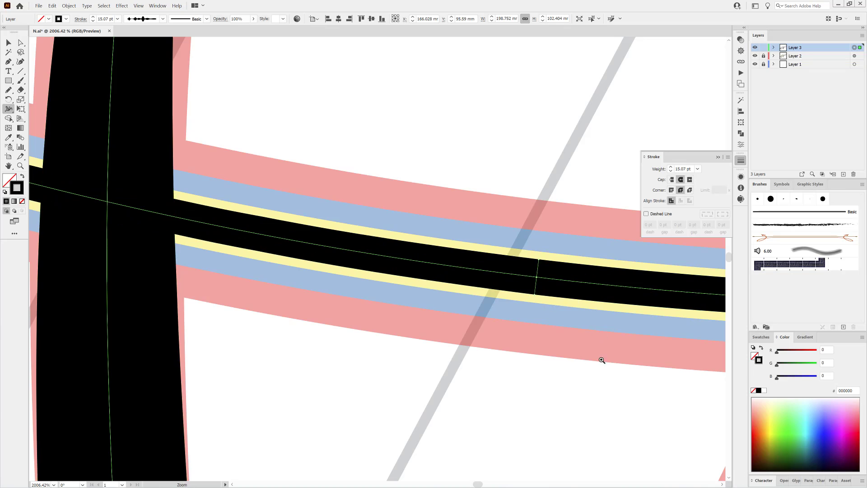
Fine-tune the width point at the horizontal swash's free tip, keeping the end thin
{"action": "scroll", "coordinate": [489, 329], "scroll_direction": "down", "scroll_amount": 8}
{"action": "scroll", "coordinate": [342, 245], "scroll_direction": "up", "scroll_amount": 10}
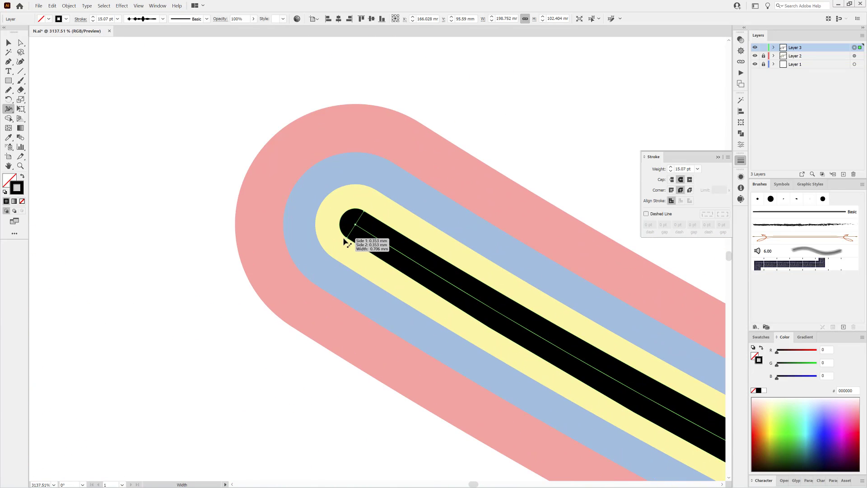
{"action": "left_click_drag", "start_coordinate": [347, 238], "coordinate": [350, 240]}
{"action": "scroll", "coordinate": [588, 395], "scroll_direction": "down", "scroll_amount": 10}
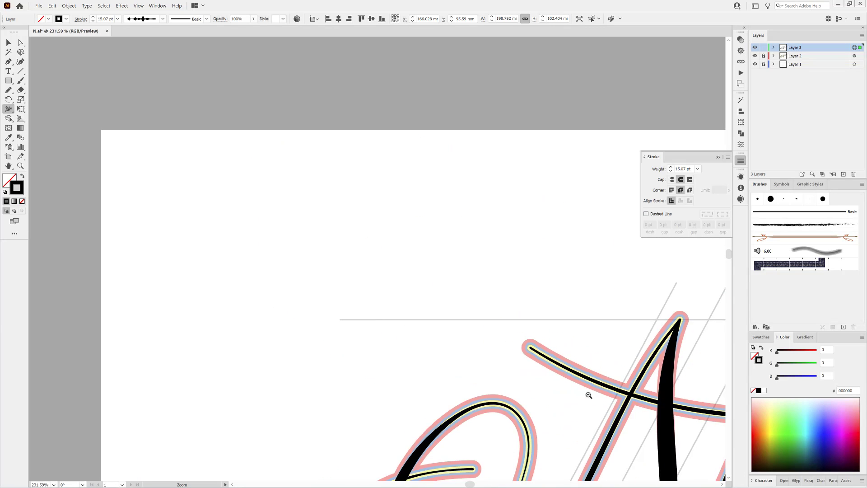
Hide Layer 2 and Layer 1 and check the whole black letter on the artboard
{"action": "left_click_drag", "start_coordinate": [615, 401], "coordinate": [371, 190]}
{"action": "mouse_move", "coordinate": [475, 217]}
{"action": "left_mouse_down"}
{"action": "mouse_move", "coordinate": [305, 246]}
{"action": "mouse_move", "coordinate": [486, 203]}
{"action": "left_mouse_up"}
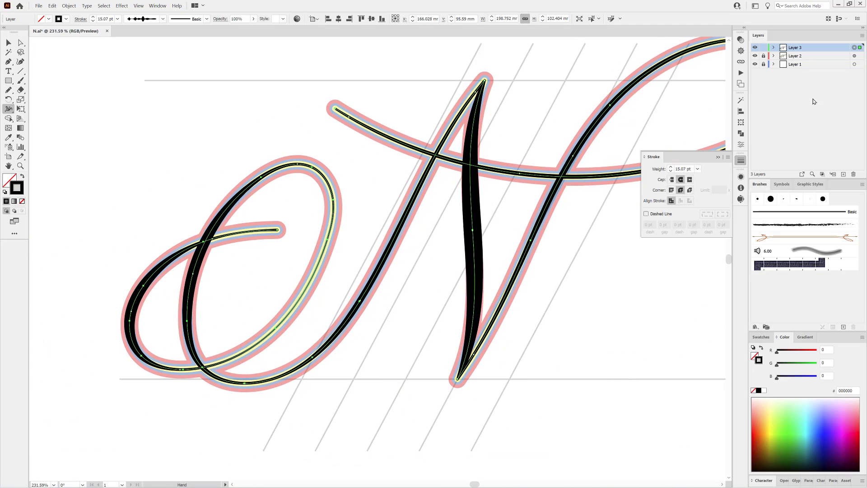
{"action": "left_click", "coordinate": [755, 56]}
{"action": "left_click", "coordinate": [755, 64]}
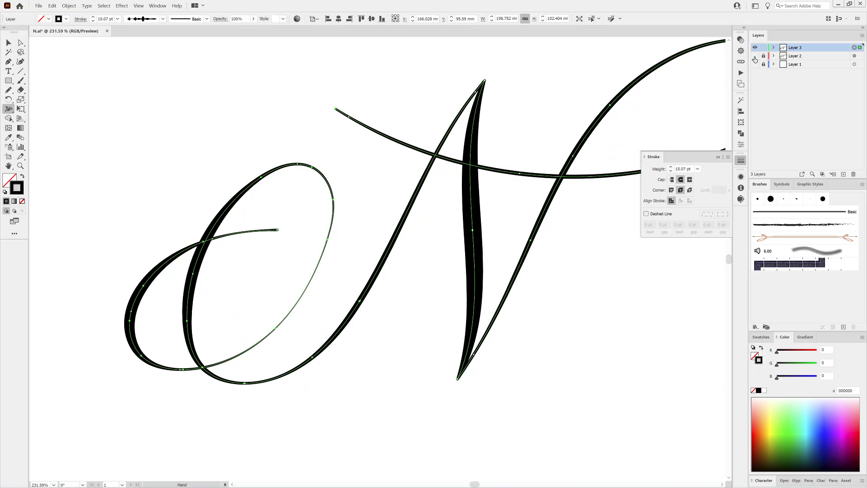
{"action": "key", "text": "ctrl+0"}
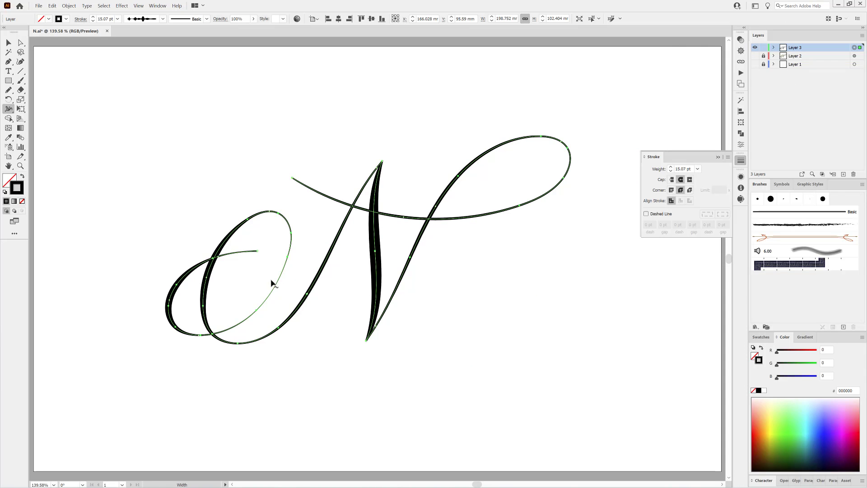
{"action": "scroll", "coordinate": [271, 284], "scroll_direction": "up", "scroll_amount": 5}
Show Layer 2 and widen the hairline on the oval loop's right side to the width of the green guide
{"action": "left_click", "coordinate": [754, 56]}
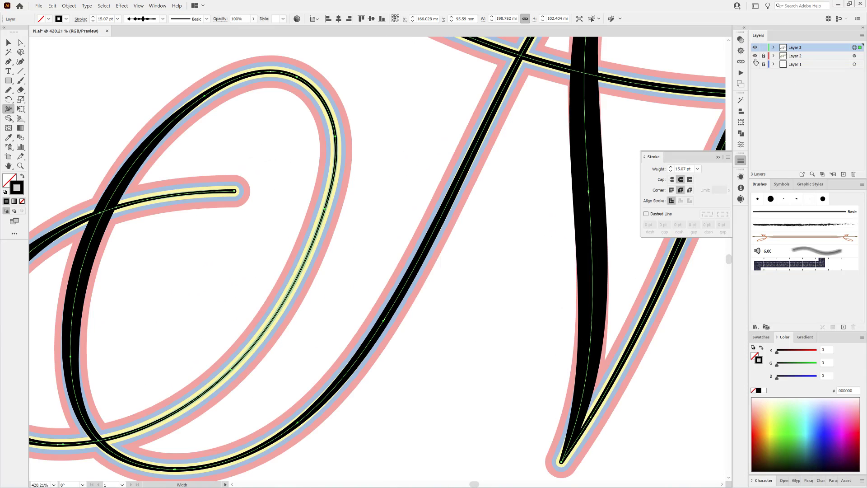
{"action": "left_click_drag", "start_coordinate": [255, 344], "coordinate": [329, 279]}
{"action": "left_click_drag", "start_coordinate": [366, 224], "coordinate": [469, 276]}
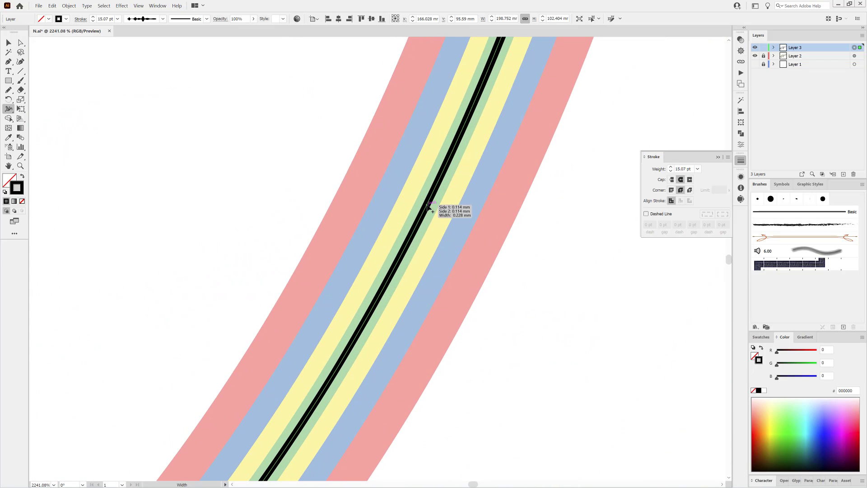
{"action": "left_click_drag", "start_coordinate": [428, 205], "coordinate": [439, 213]}
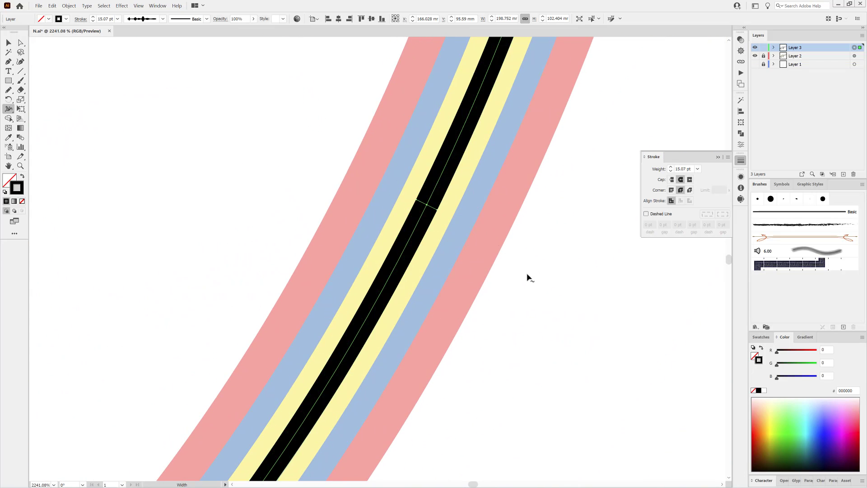
{"action": "left_click_drag", "start_coordinate": [560, 326], "coordinate": [433, 228]}
{"action": "left_click_drag", "start_coordinate": [572, 244], "coordinate": [384, 246]}
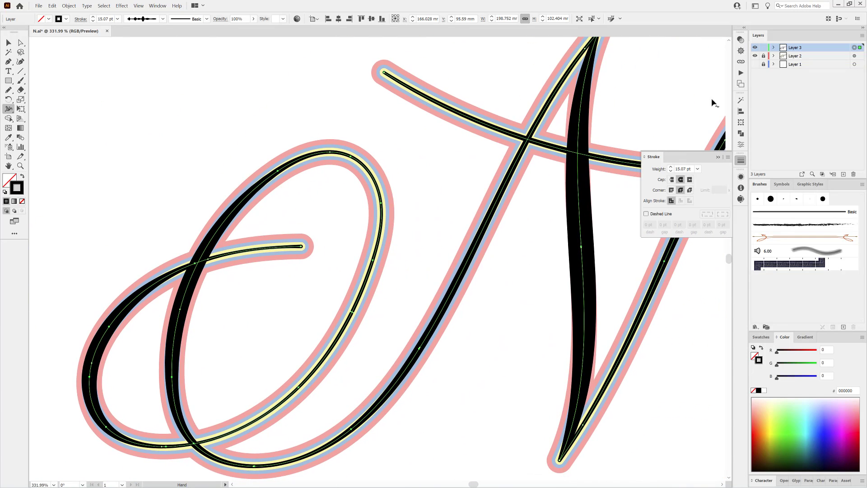
Hide Layer 2, deselect the path and examine the clean letter at full artboard view
{"action": "left_click", "coordinate": [755, 56]}
{"action": "scroll", "coordinate": [502, 280], "scroll_direction": "down", "scroll_amount": 4}
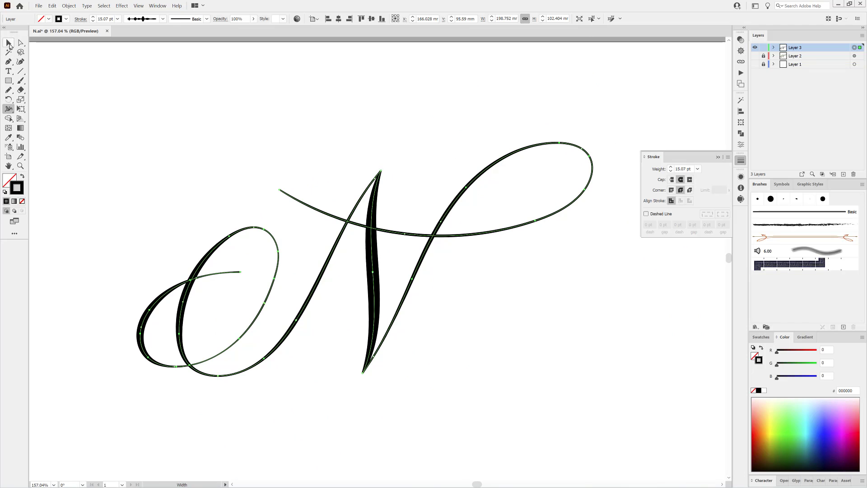
{"action": "left_click", "coordinate": [9, 46]}
{"action": "left_click", "coordinate": [534, 338]}
{"action": "key", "text": "ctrl+0"}
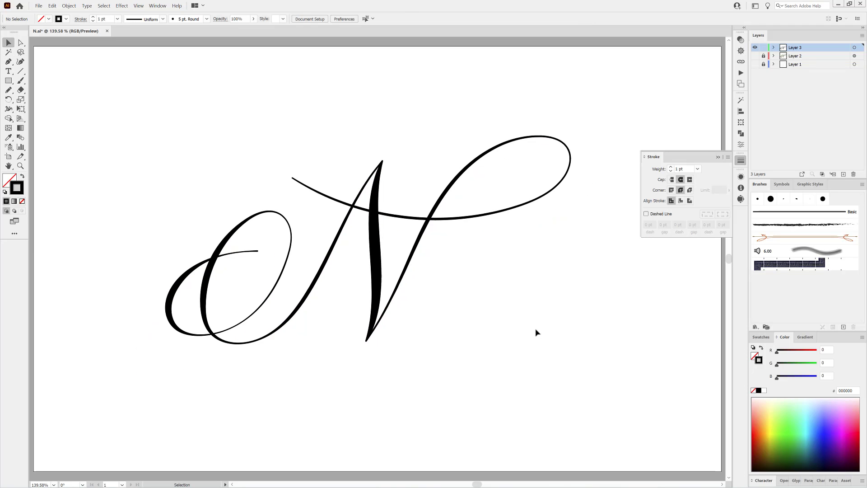
Show Layer 2, select Layer 3's artwork and slim the swash between its free tip and the left upstroke with the Width tool
{"action": "scroll", "coordinate": [303, 198], "scroll_direction": "up", "scroll_amount": 5}
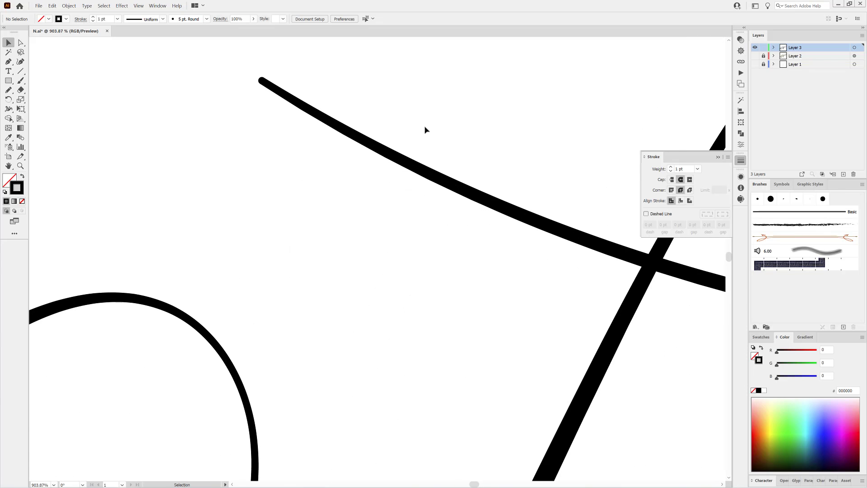
{"action": "left_click", "coordinate": [755, 56]}
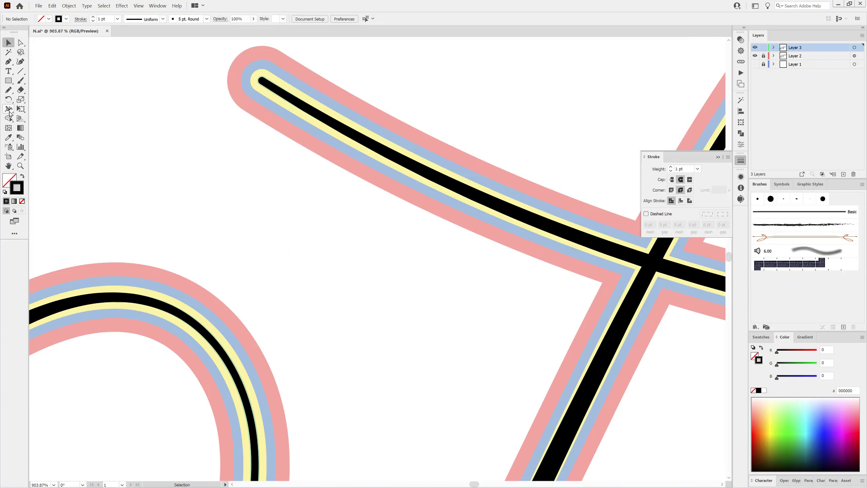
{"action": "scroll", "coordinate": [438, 252], "scroll_direction": "up", "scroll_amount": 5}
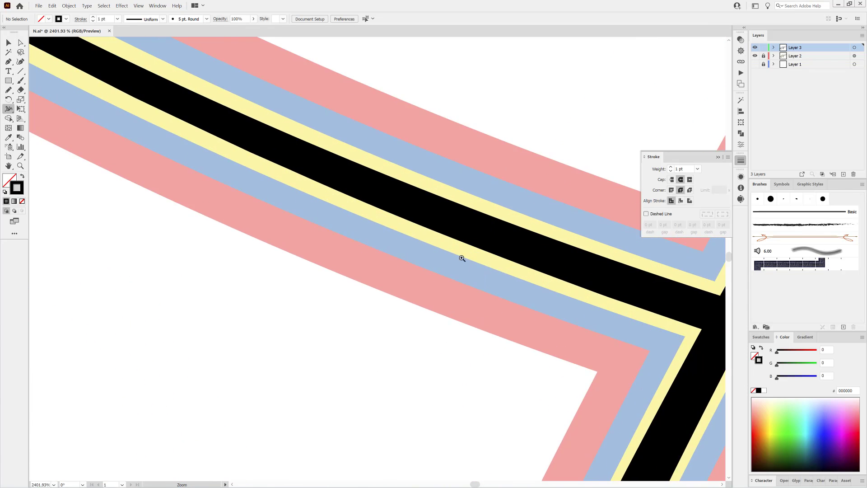
{"action": "left_click", "coordinate": [852, 49]}
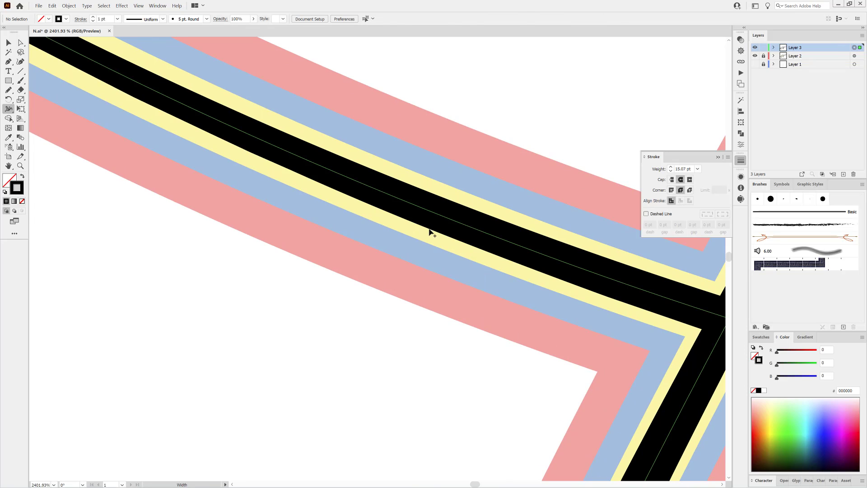
{"action": "left_click_drag", "start_coordinate": [535, 270], "coordinate": [534, 263]}
{"action": "left_click_drag", "start_coordinate": [267, 190], "coordinate": [532, 312]}
{"action": "left_click_drag", "start_coordinate": [531, 309], "coordinate": [474, 289]}
{"action": "left_click_drag", "start_coordinate": [323, 205], "coordinate": [353, 243]}
{"action": "mouse_move", "coordinate": [354, 245]}
{"action": "left_mouse_down"}
{"action": "mouse_move", "coordinate": [456, 244]}
{"action": "mouse_move", "coordinate": [414, 245]}
{"action": "left_mouse_up"}
{"action": "left_click_drag", "start_coordinate": [570, 372], "coordinate": [407, 221]}
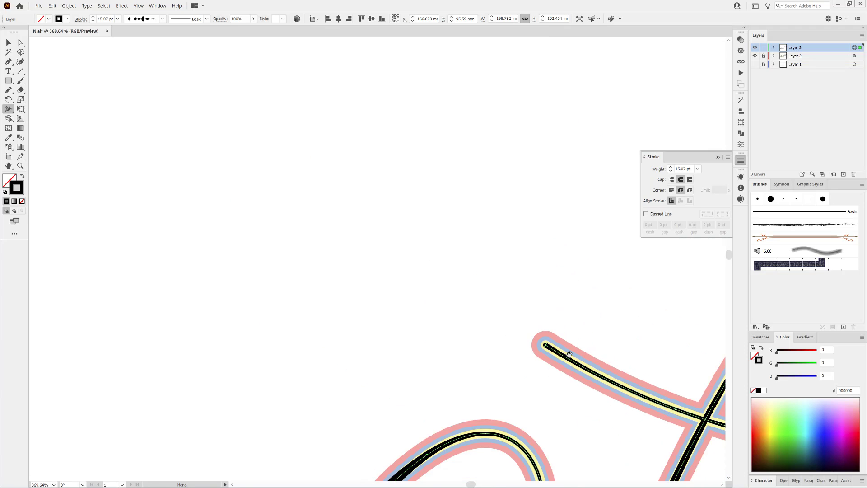
Hide the Layer 2 guides, fit the artboard in view and deselect the finished letter with the Selection tool
{"action": "mouse_move", "coordinate": [714, 445]}
{"action": "left_mouse_down"}
{"action": "mouse_move", "coordinate": [466, 275]}
{"action": "mouse_move", "coordinate": [480, 266]}
{"action": "left_mouse_up"}
{"action": "left_click", "coordinate": [755, 55]}
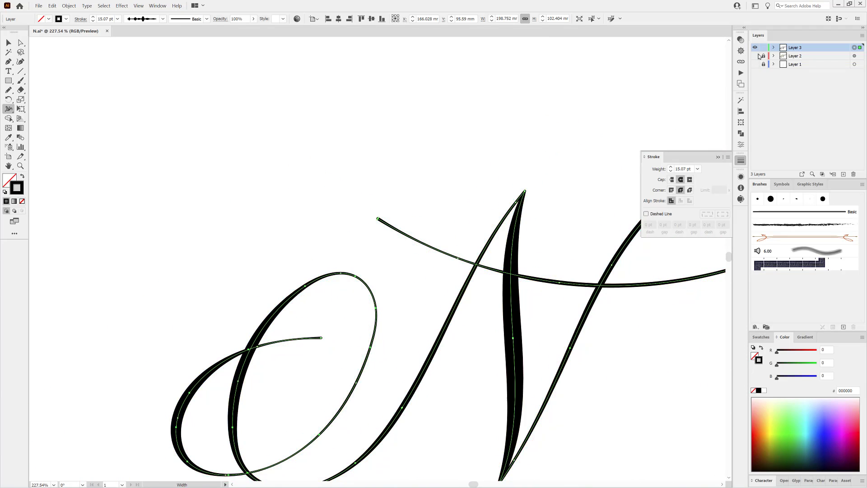
{"action": "key", "text": "ctrl+0"}
{"action": "left_click", "coordinate": [605, 251]}
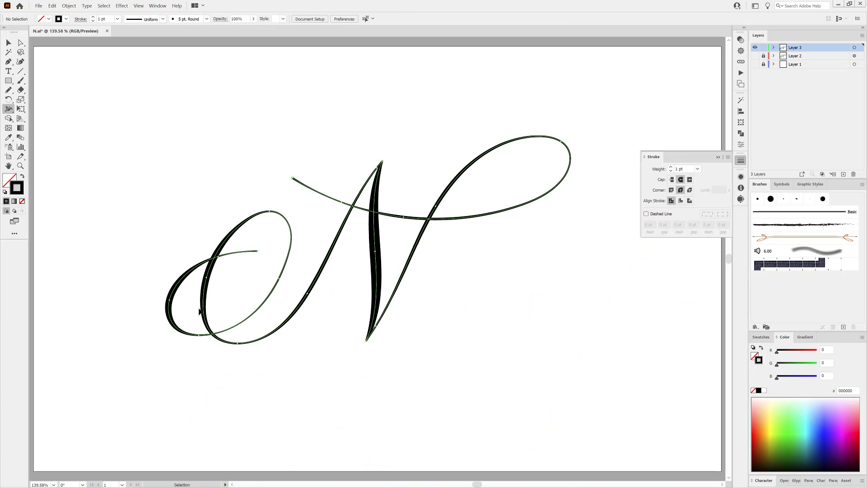
{"action": "left_click", "coordinate": [8, 43]}
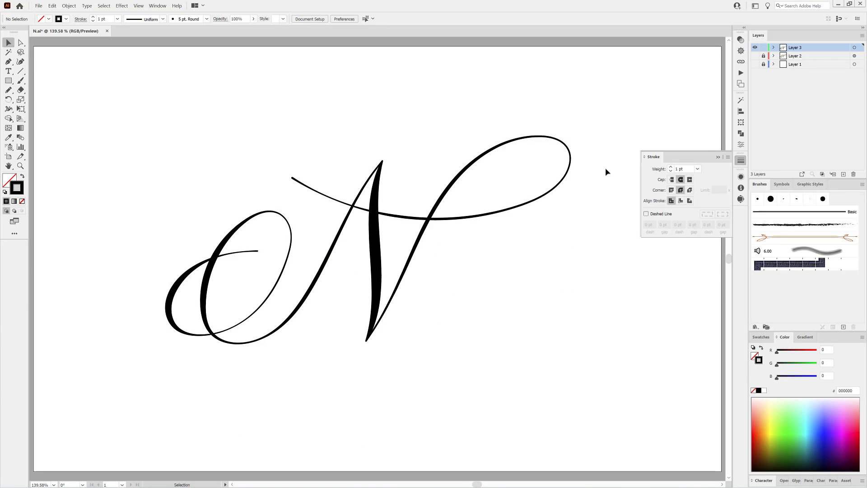
Expand Layer 3 and duplicate the letter's path within it
{"action": "left_click", "coordinate": [773, 47]}
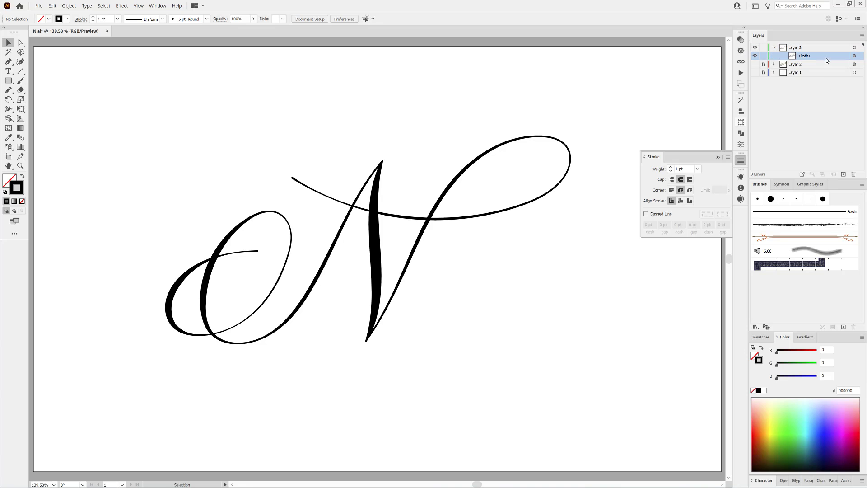
{"action": "left_click_drag", "start_coordinate": [828, 57], "coordinate": [838, 67]}
{"action": "left_click_drag", "start_coordinate": [844, 169], "coordinate": [843, 174]}
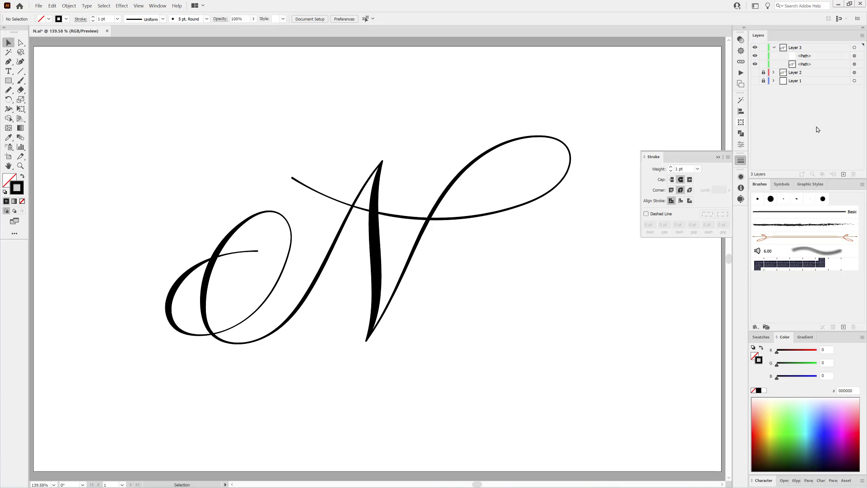
Offset the lower path copy about 1.4 mm down and 1 mm right, color its stroke light gray and deselect it
{"action": "left_click", "coordinate": [854, 64]}
{"action": "key", "text": "Down"}
{"action": "key", "text": "Down"}
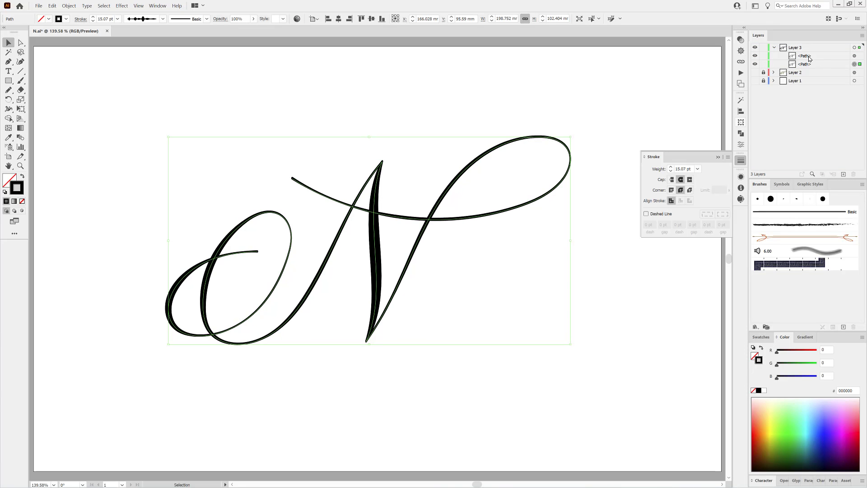
{"action": "key", "text": "Down"}
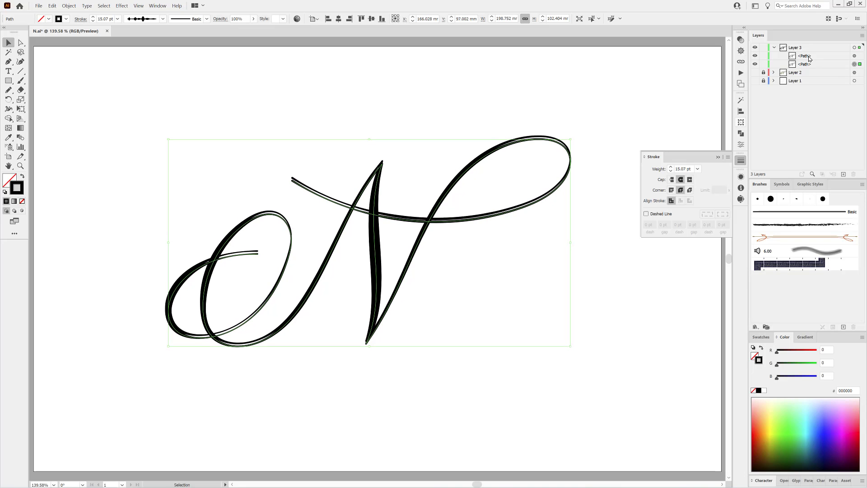
{"action": "key", "text": "Right"}
{"action": "key", "text": "Right"}
{"action": "key", "text": "Right"}
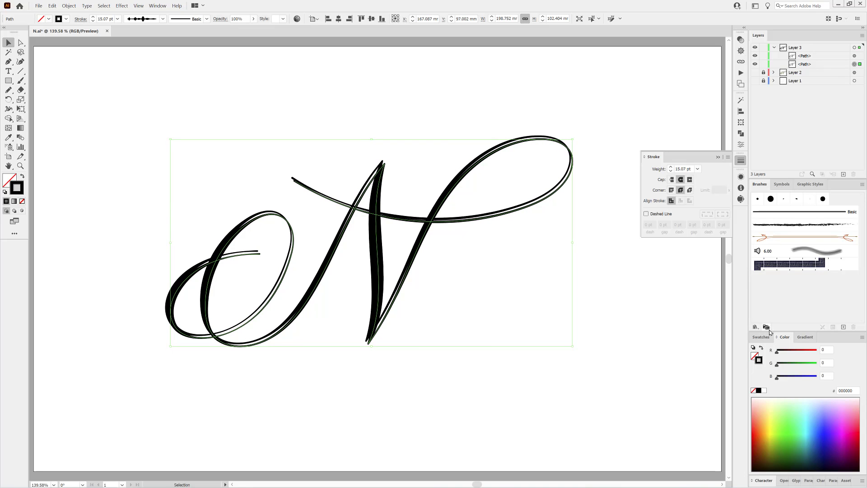
{"action": "left_click", "coordinate": [761, 337]}
{"action": "left_click", "coordinate": [673, 334]}
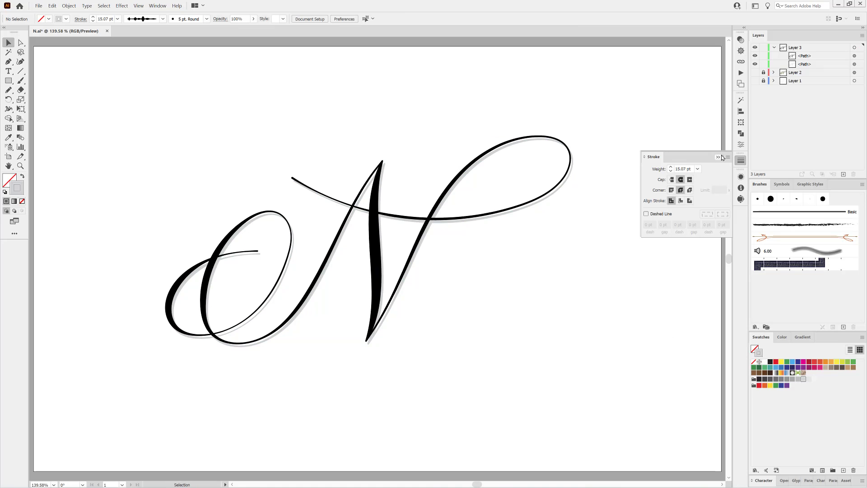
Collapse the Stroke panel and set the upper black path's stroke weight to 22 pt
{"action": "left_click", "coordinate": [721, 156]}
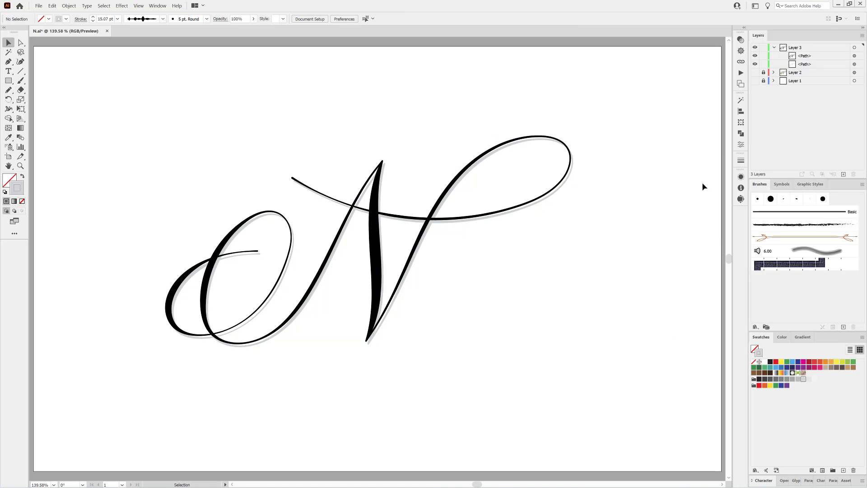
{"action": "left_click", "coordinate": [855, 56]}
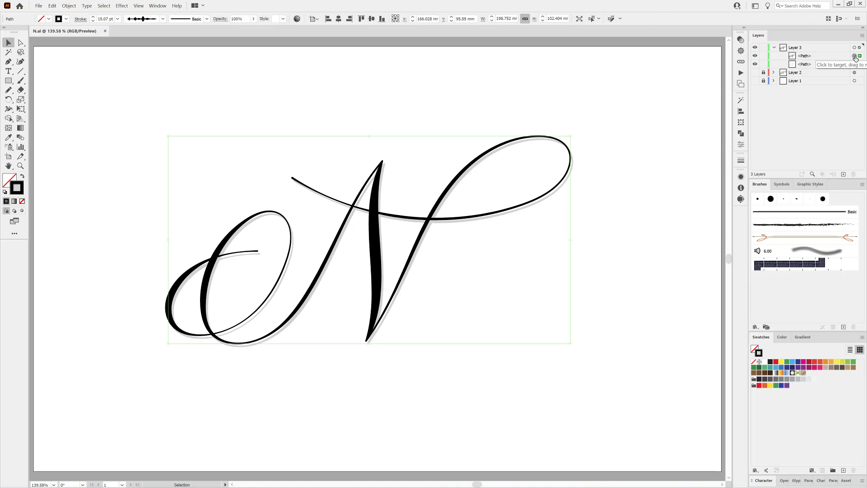
{"action": "left_click", "coordinate": [93, 17]}
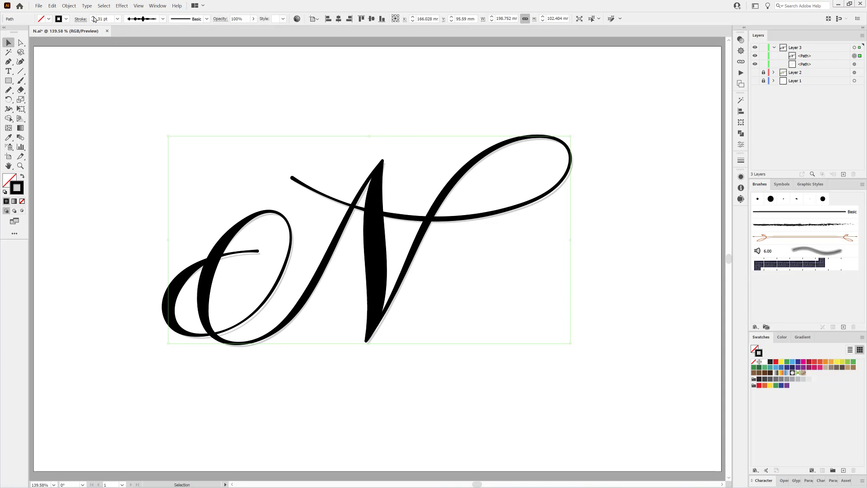
{"action": "left_click", "coordinate": [93, 21]}
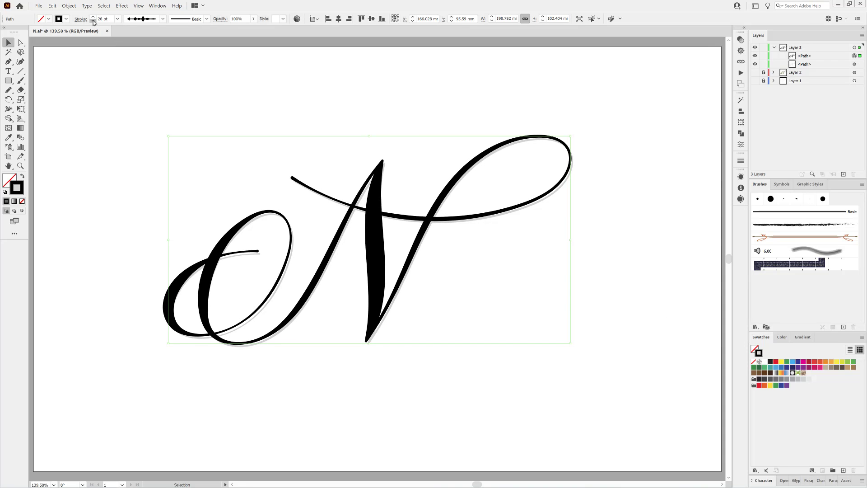
{"action": "left_click", "coordinate": [93, 21]}
{"action": "left_click", "coordinate": [93, 21]}
{"action": "left_click", "coordinate": [93, 20]}
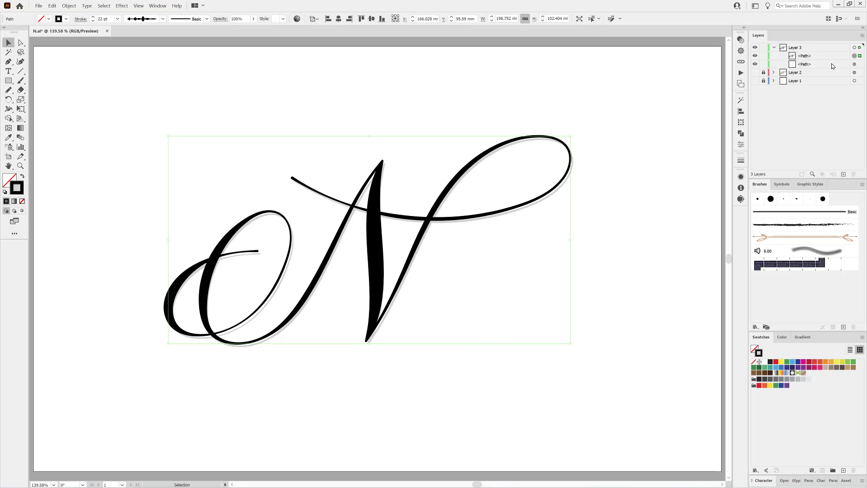
Replace the gray copy with a fresh duplicate of the thicker black path, offset about 1.4 mm down and 1.4 mm right
{"action": "mouse_move", "coordinate": [834, 66]}
{"action": "left_mouse_down"}
{"action": "mouse_move", "coordinate": [854, 173]}
{"action": "mouse_move", "coordinate": [840, 152]}
{"action": "mouse_move", "coordinate": [846, 175]}
{"action": "left_mouse_up"}
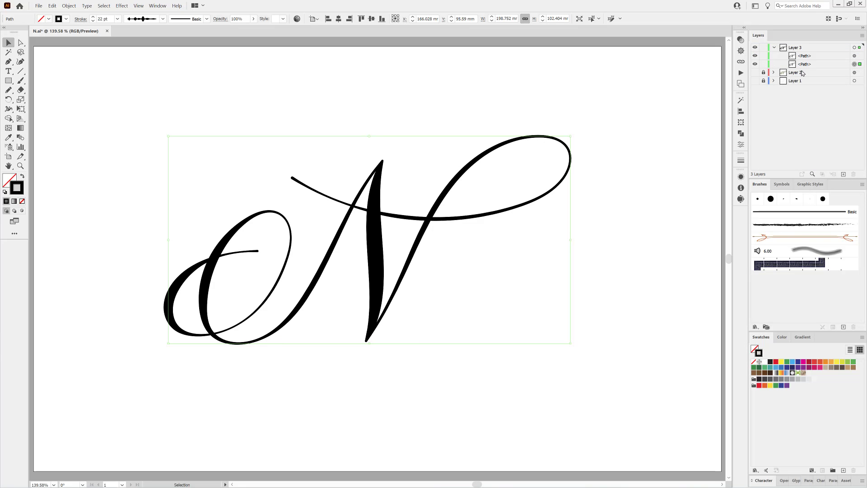
{"action": "key", "text": "Down"}
{"action": "key", "text": "Down"}
{"action": "key", "text": "Down"}
{"action": "key", "text": "Down"}
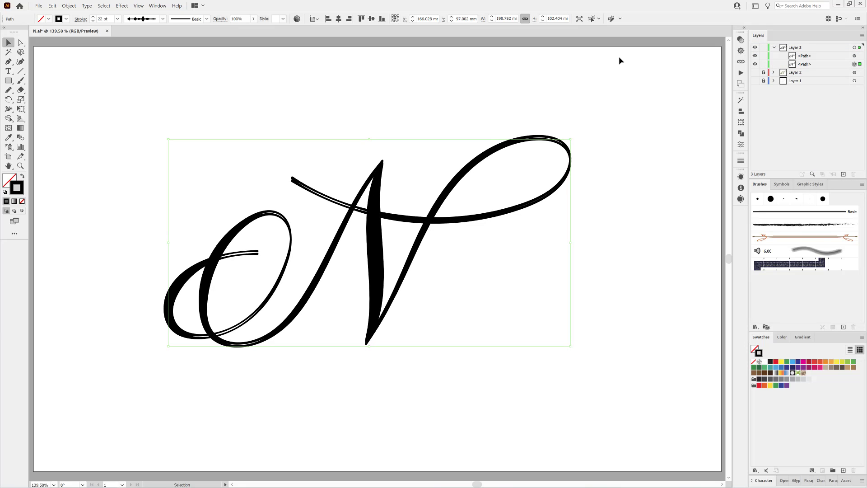
{"action": "key", "text": "Right"}
{"action": "key", "text": "Right"}
{"action": "key", "text": "Right"}
{"action": "key", "text": "Right"}
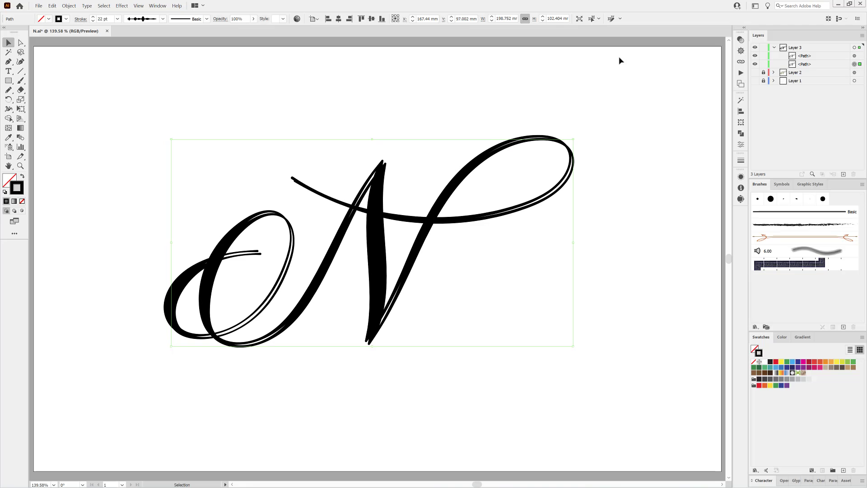
Color the lower copy's stroke light gray, shift it about 0.35 mm further right and down, and deselect it
{"action": "left_click", "coordinate": [802, 379]}
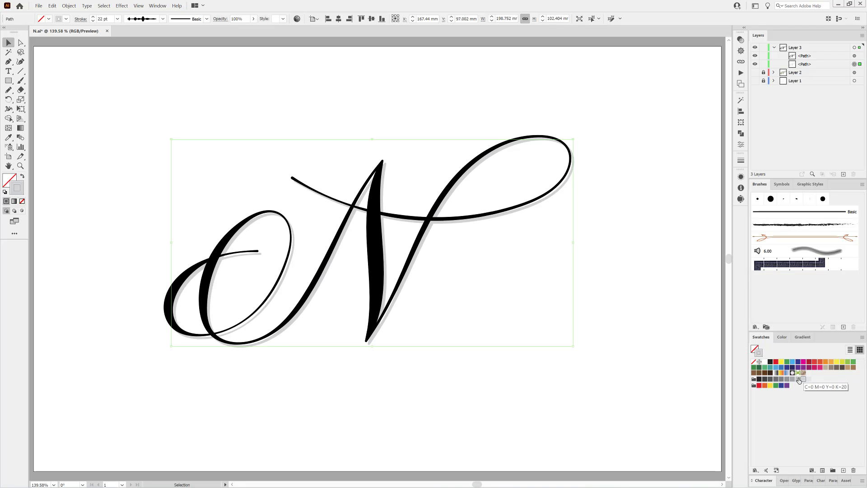
{"action": "key", "text": "Right"}
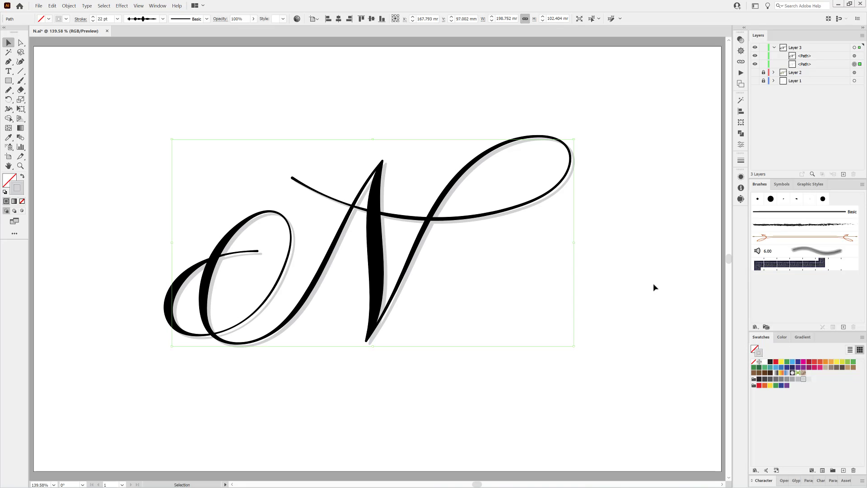
{"action": "key", "text": "Down"}
{"action": "key", "text": "Right"}
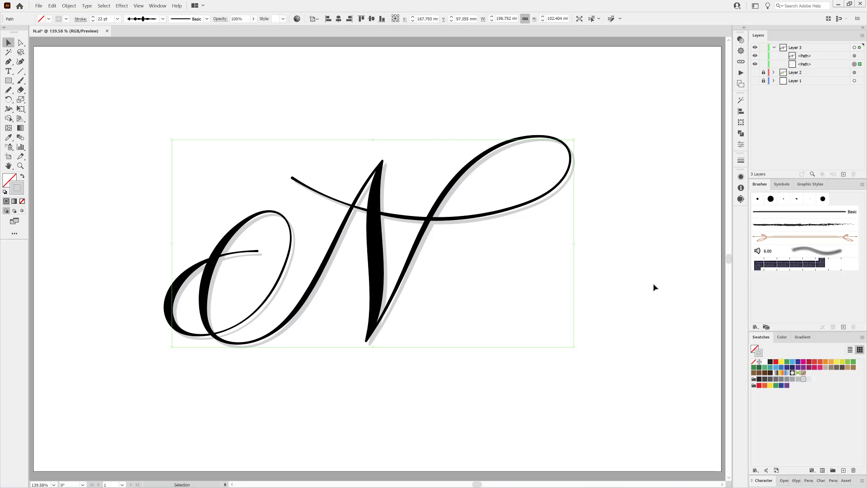
{"action": "left_click", "coordinate": [665, 162]}
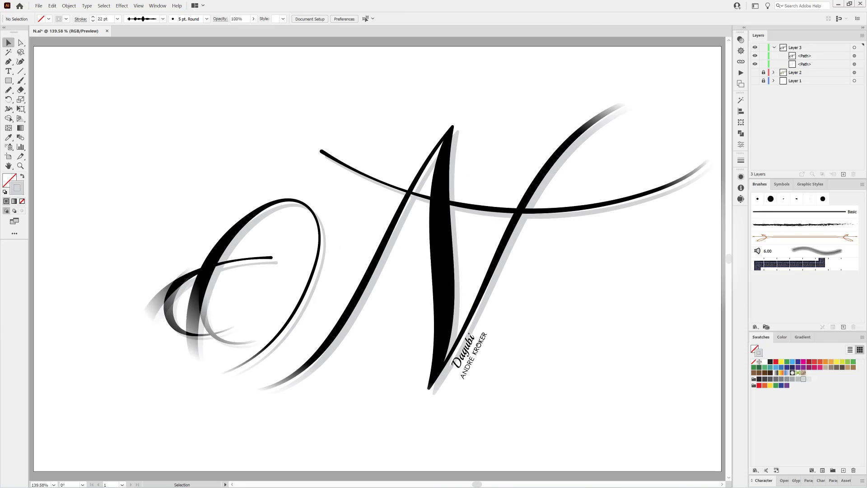